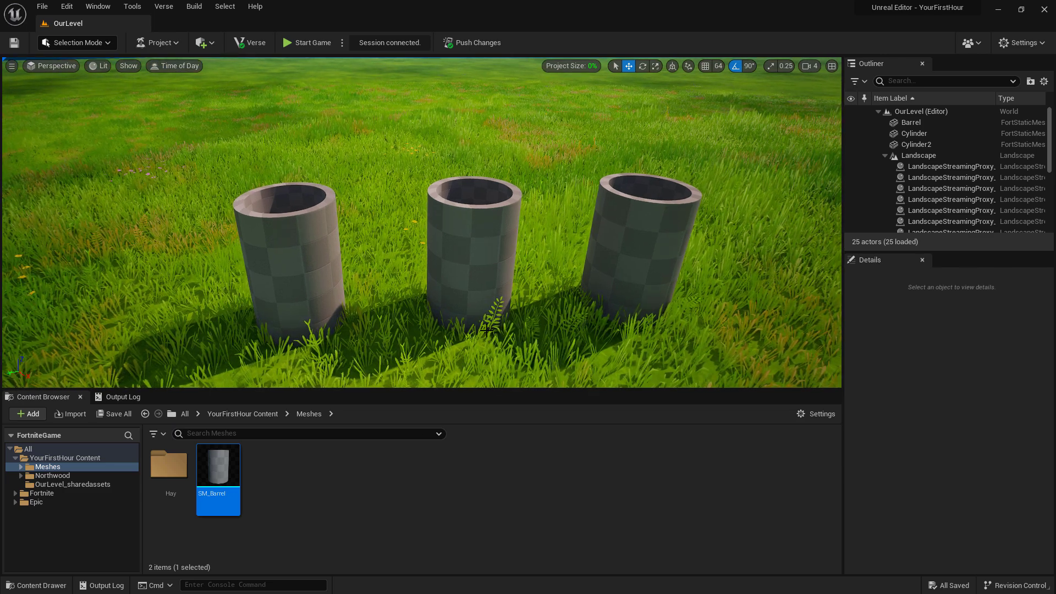
# Create a material named Mat_Barrel in the Meshes folder and open it for editing.
pyautogui.click(283, 265)
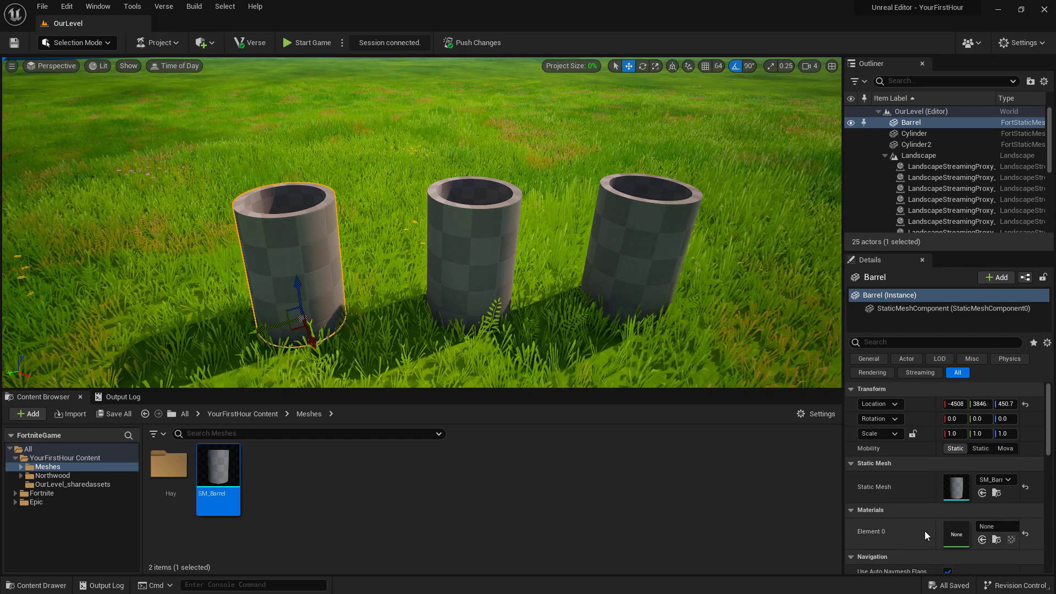
pyautogui.click(312, 477)
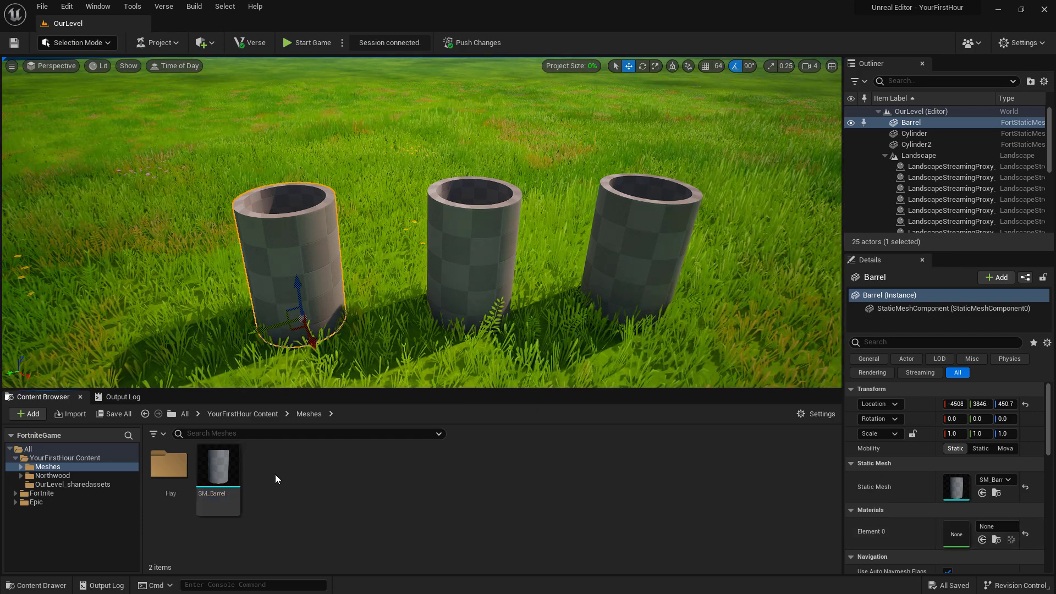
pyautogui.rightClick(287, 476)
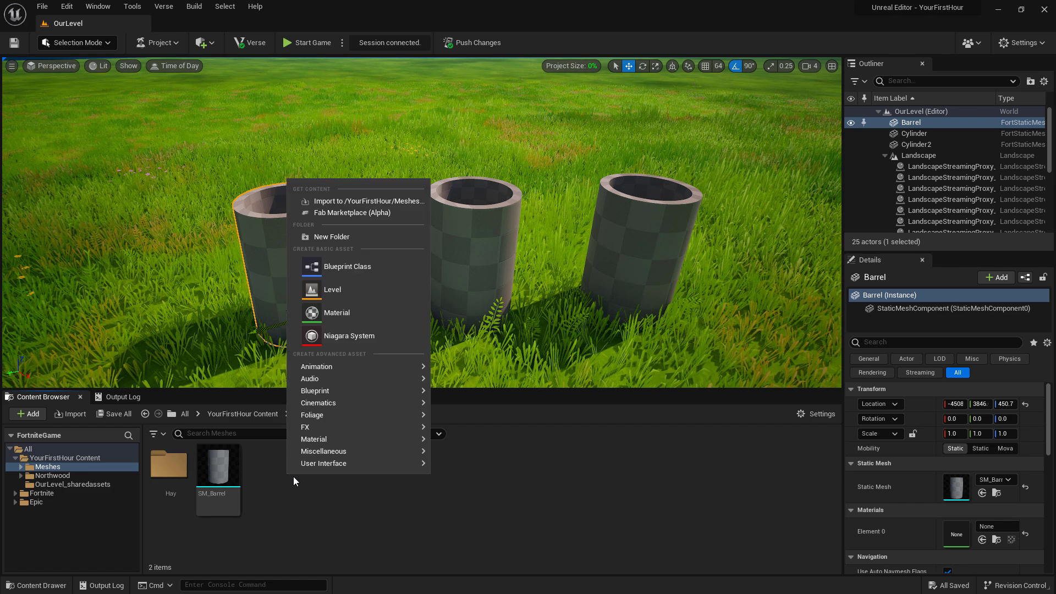
pyautogui.click(353, 318)
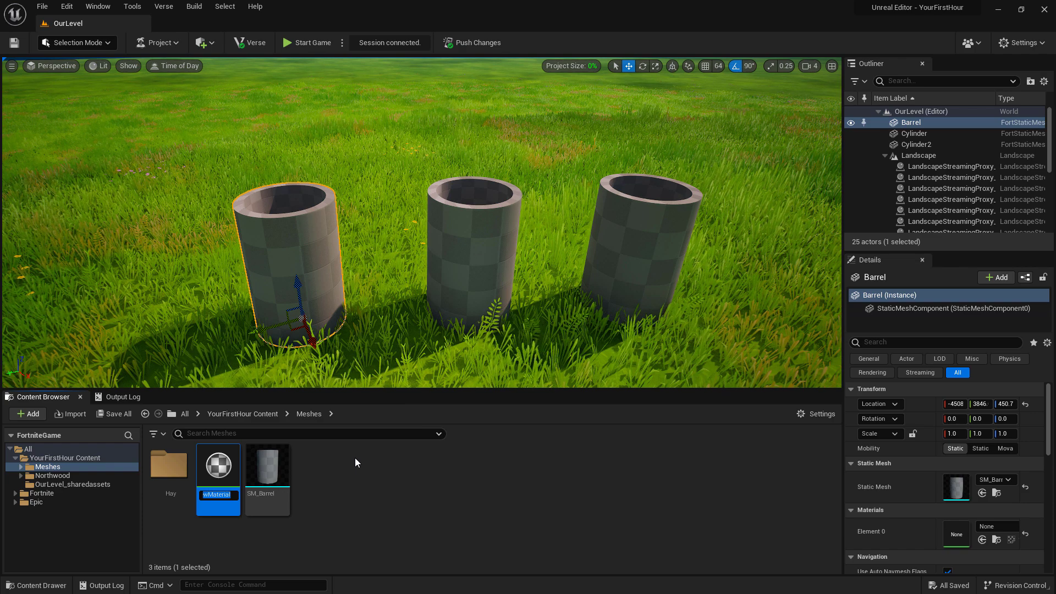
pyautogui.write('Mat_')
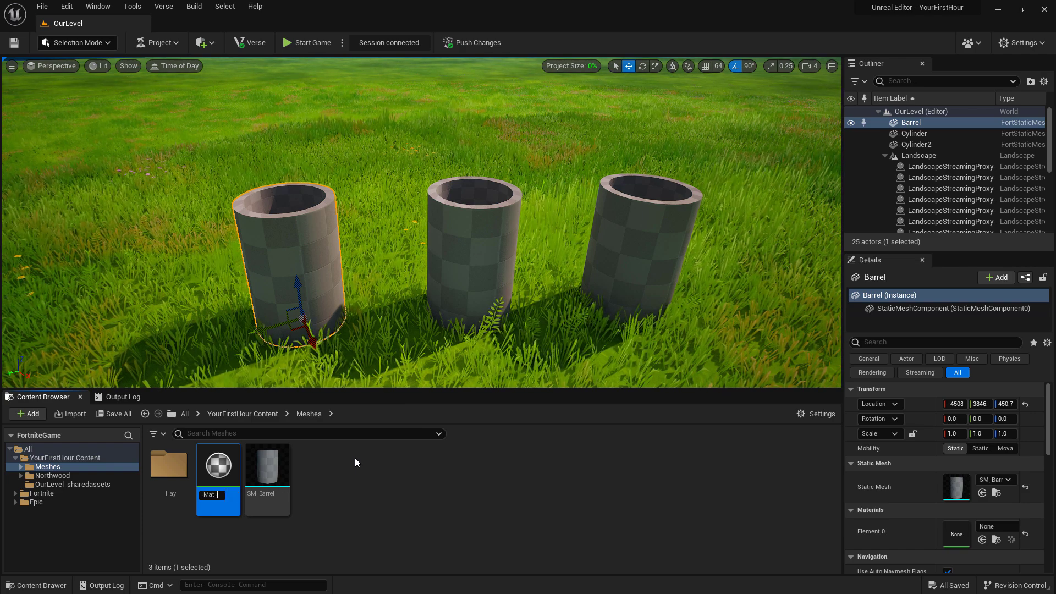
pyautogui.write('Barrel')
pyautogui.press('Return')
pyautogui.doubleClick(219, 467)
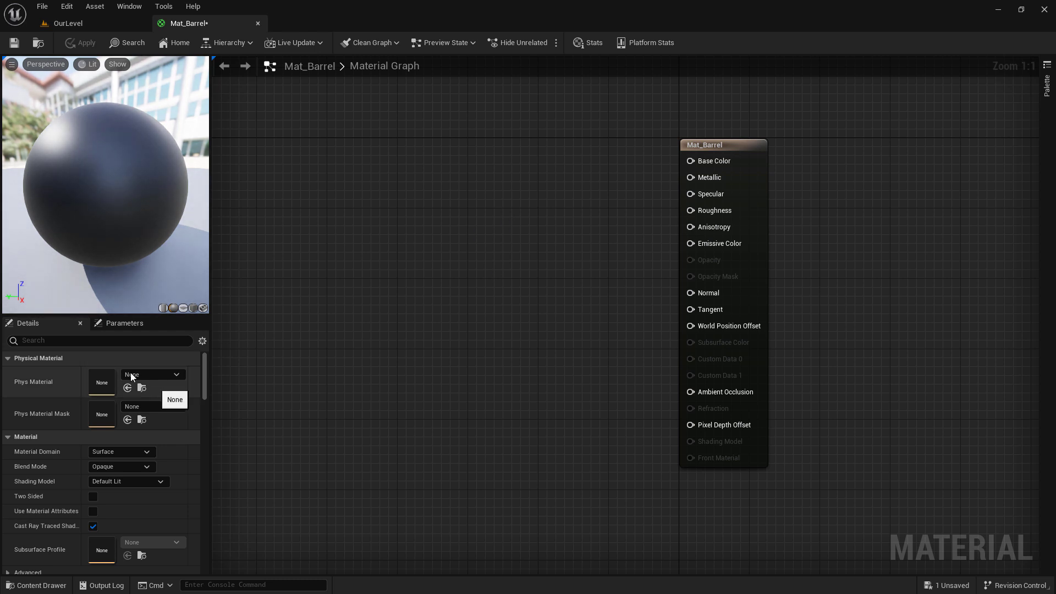
pyautogui.click(132, 452)
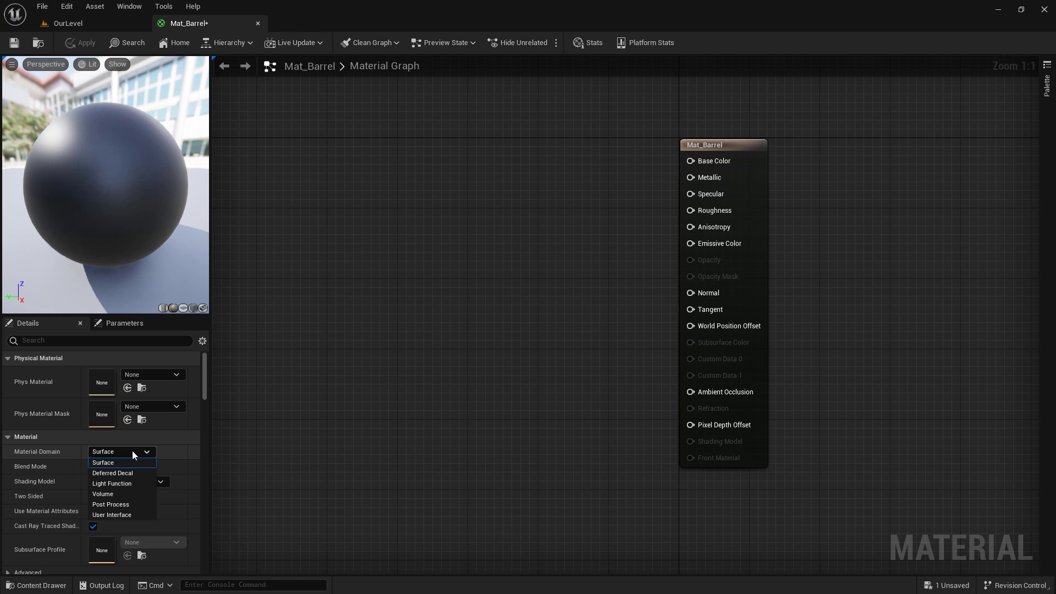
pyautogui.click(350, 430)
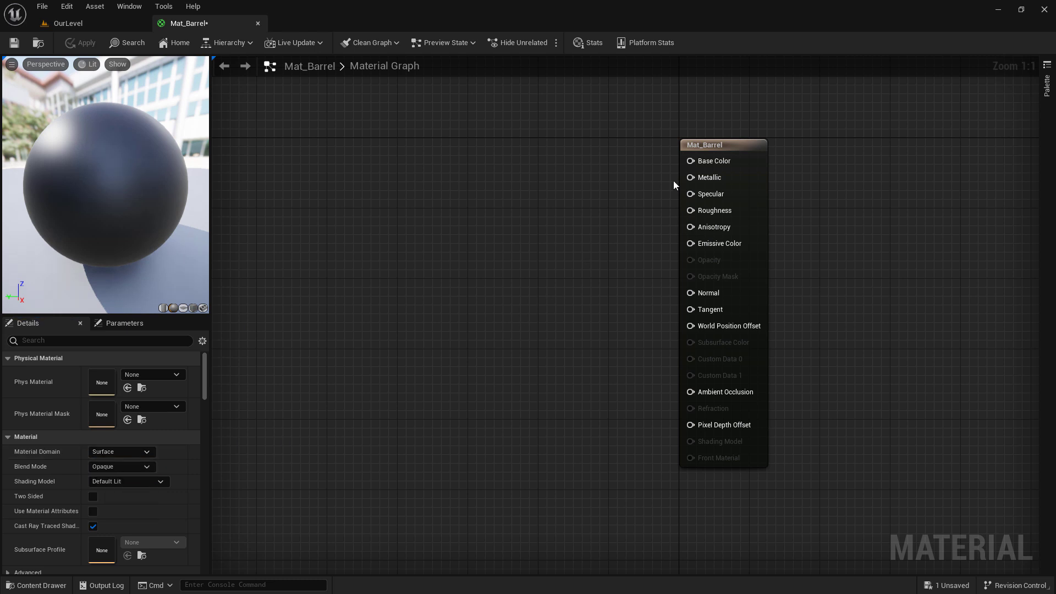
pyautogui.click(710, 144)
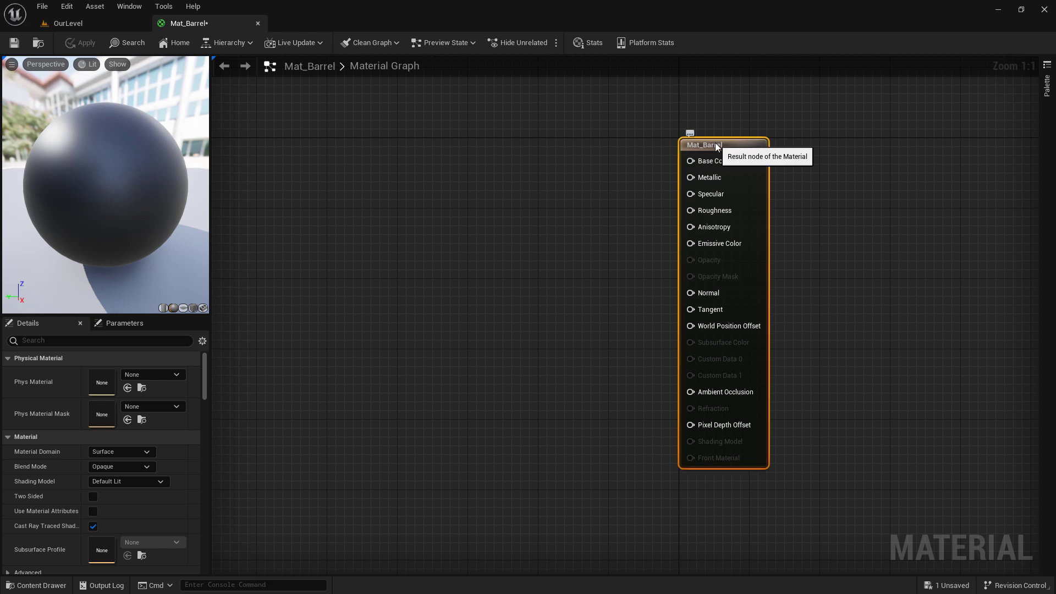
pyautogui.click(653, 151)
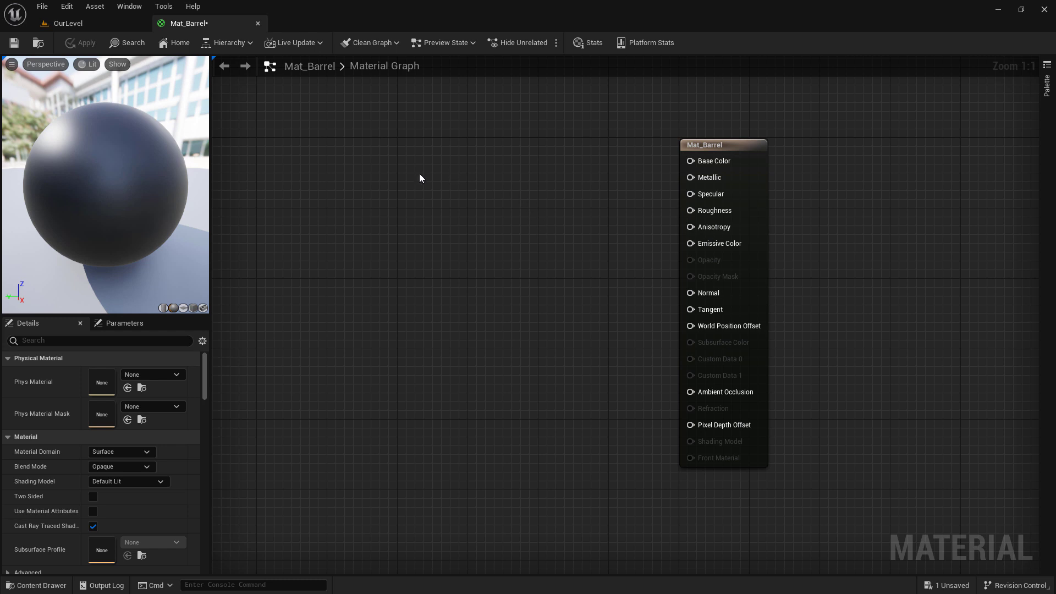
# Feed the Base Color from a new three-component constant coloured pink (R 1.0, G 0.339711, B 0.409484).
pyautogui.click(387, 164)
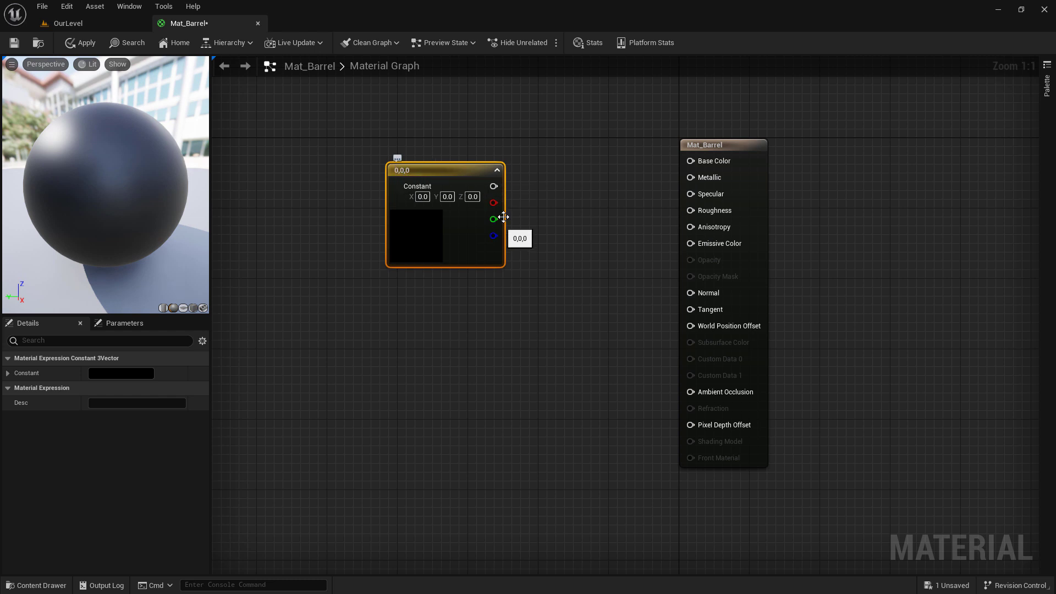
pyautogui.moveTo(493, 186); pyautogui.dragTo(690, 160)
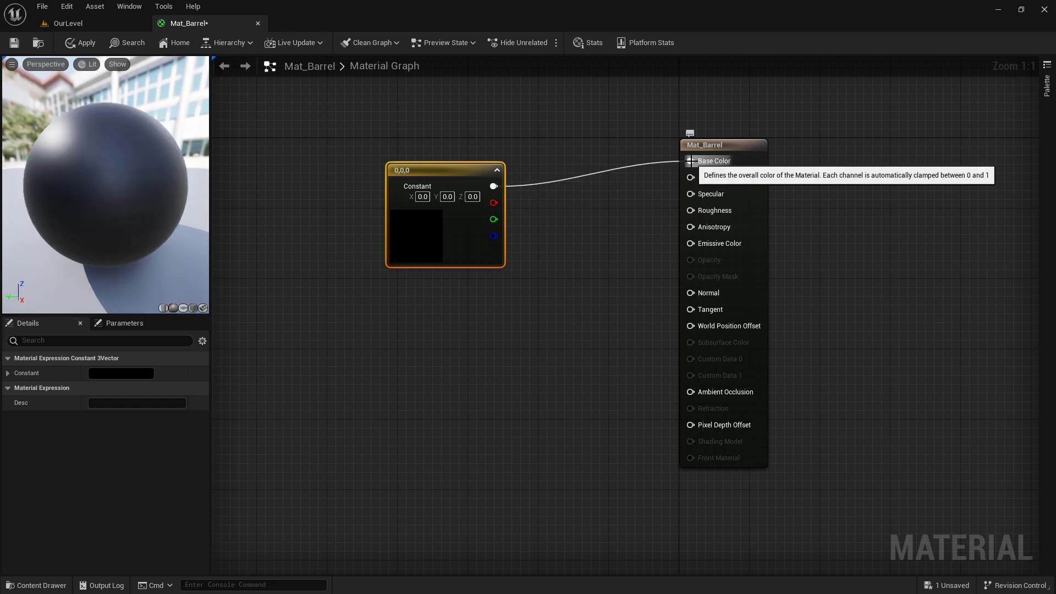
pyautogui.doubleClick(418, 233)
pyautogui.moveTo(499, 311); pyautogui.dragTo(522, 326)
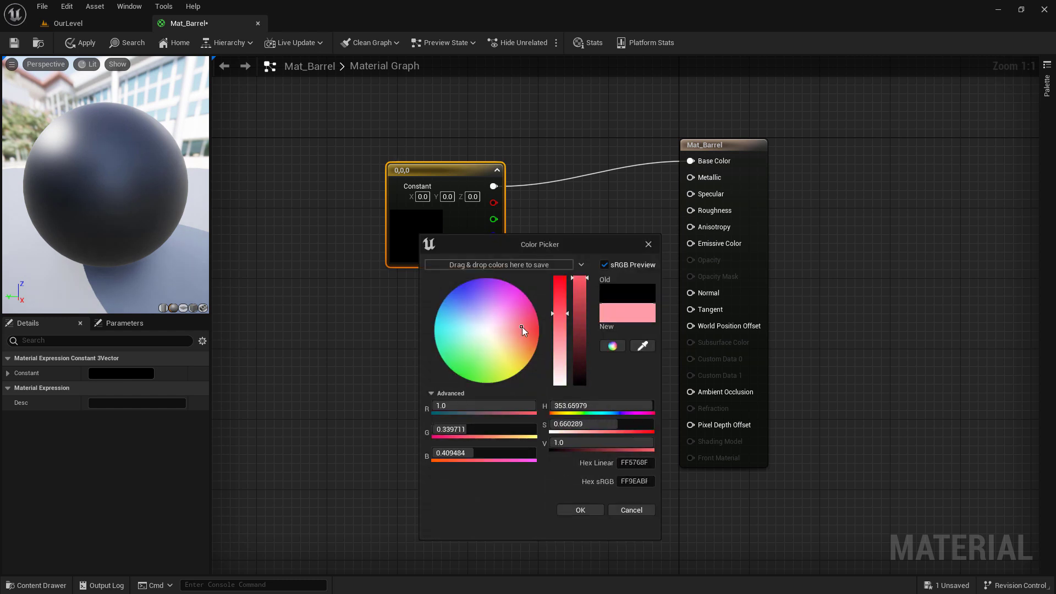
pyautogui.click(580, 510)
pyautogui.click(313, 282)
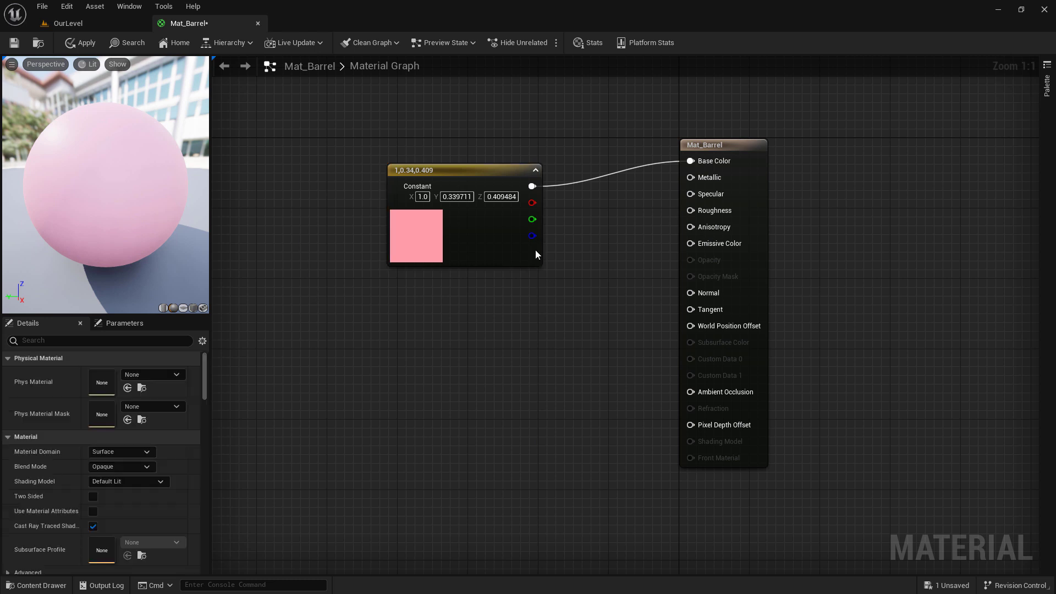
# Move the pink constant node higher in the material graph.
pyautogui.click(467, 173)
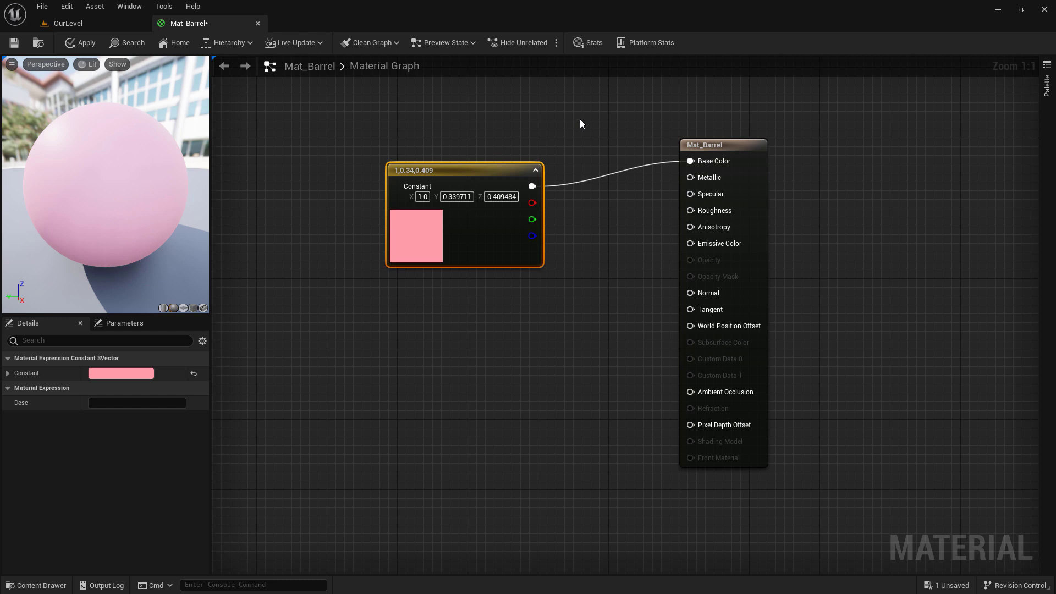
pyautogui.click(715, 145)
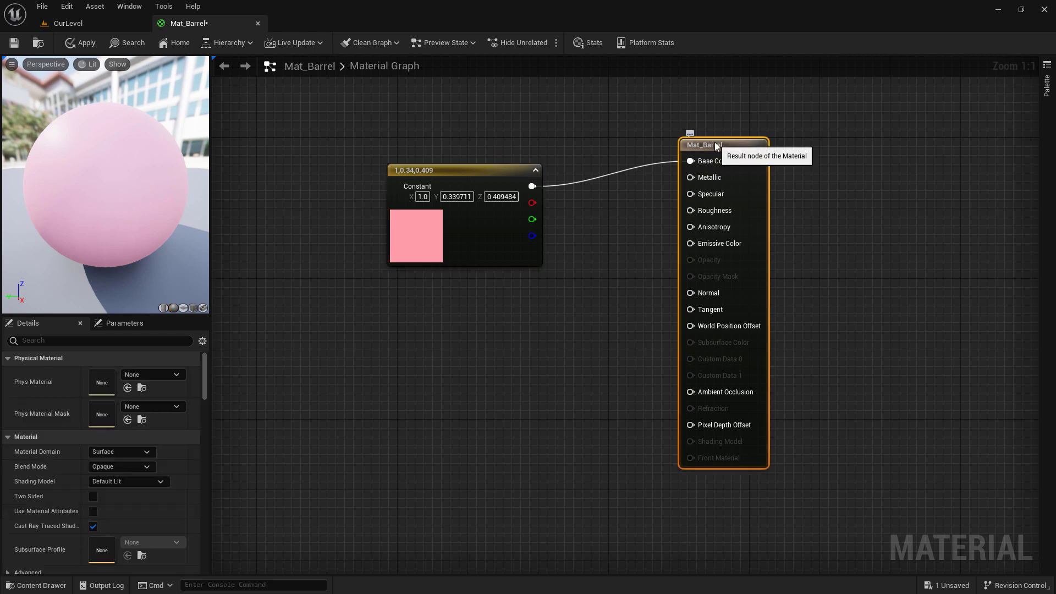
pyautogui.moveTo(654, 112); pyautogui.dragTo(800, 209)
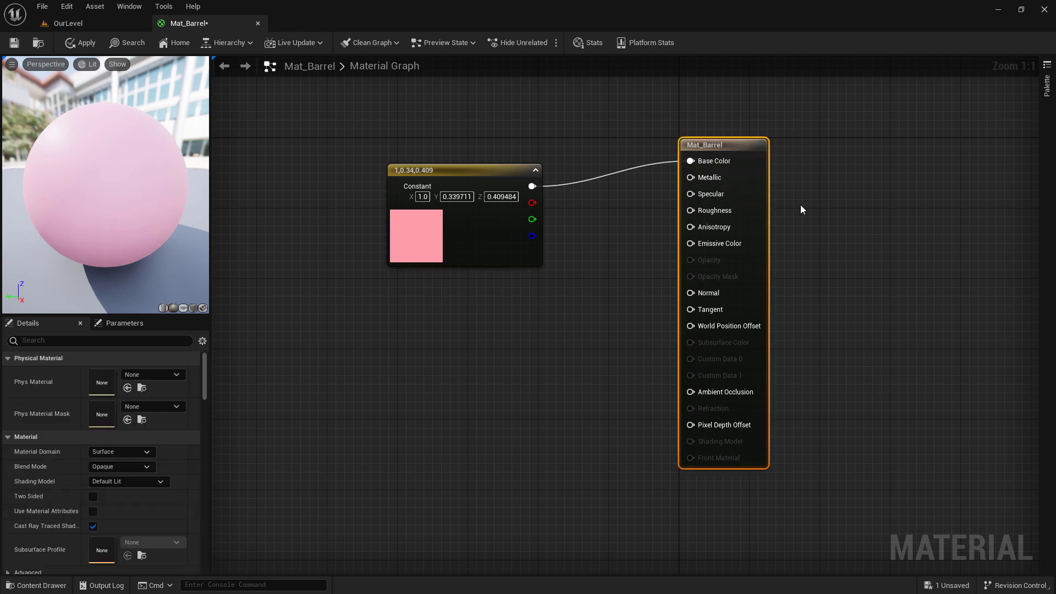
pyautogui.click(800, 205)
pyautogui.moveTo(474, 171); pyautogui.dragTo(467, 110)
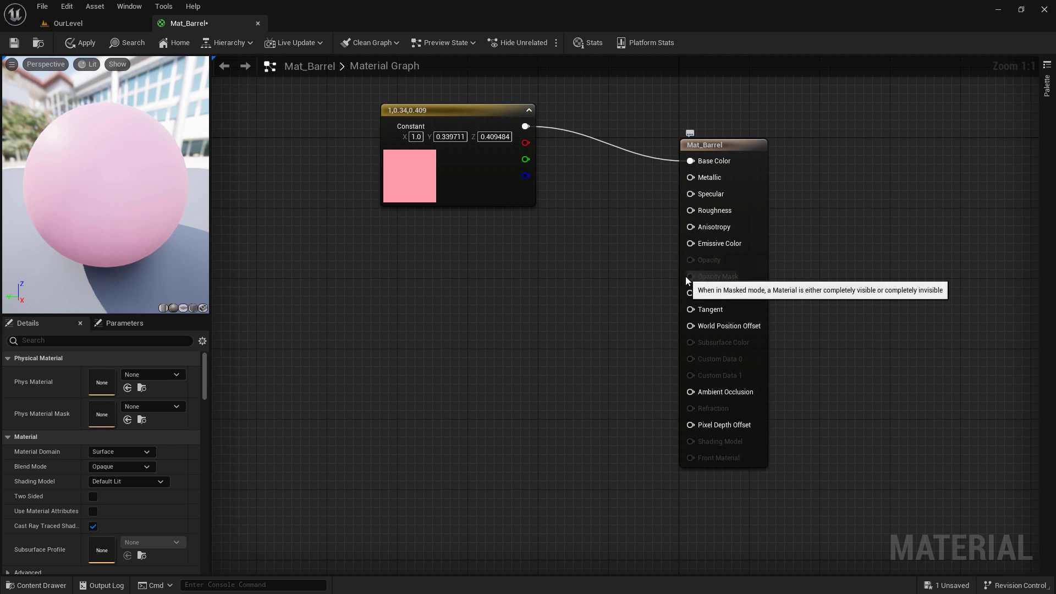
# Try the Translucent blend mode on the material and set it back to Opaque.
pyautogui.click(138, 465)
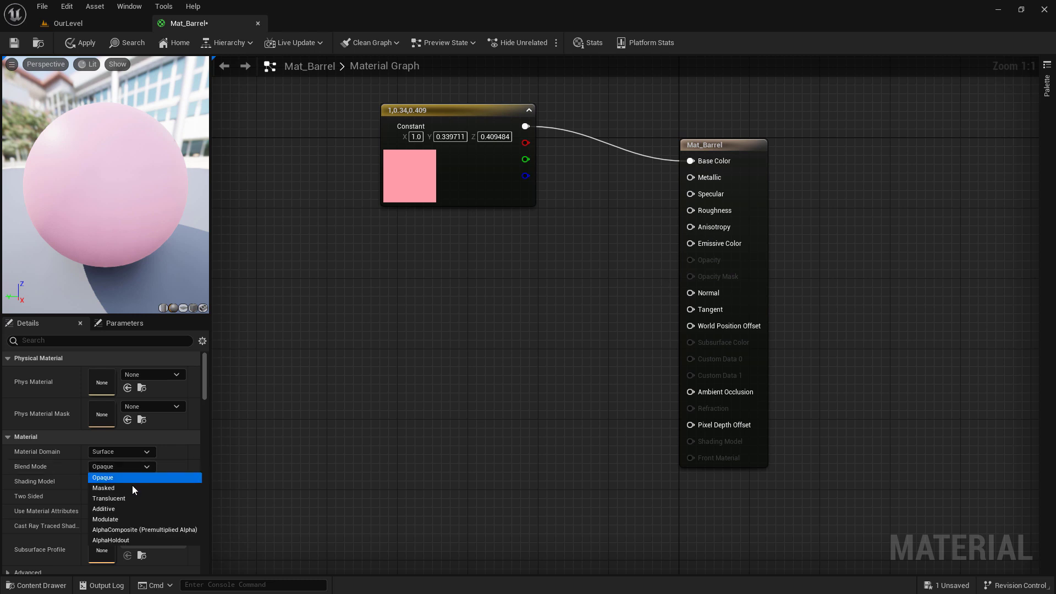
pyautogui.click(126, 498)
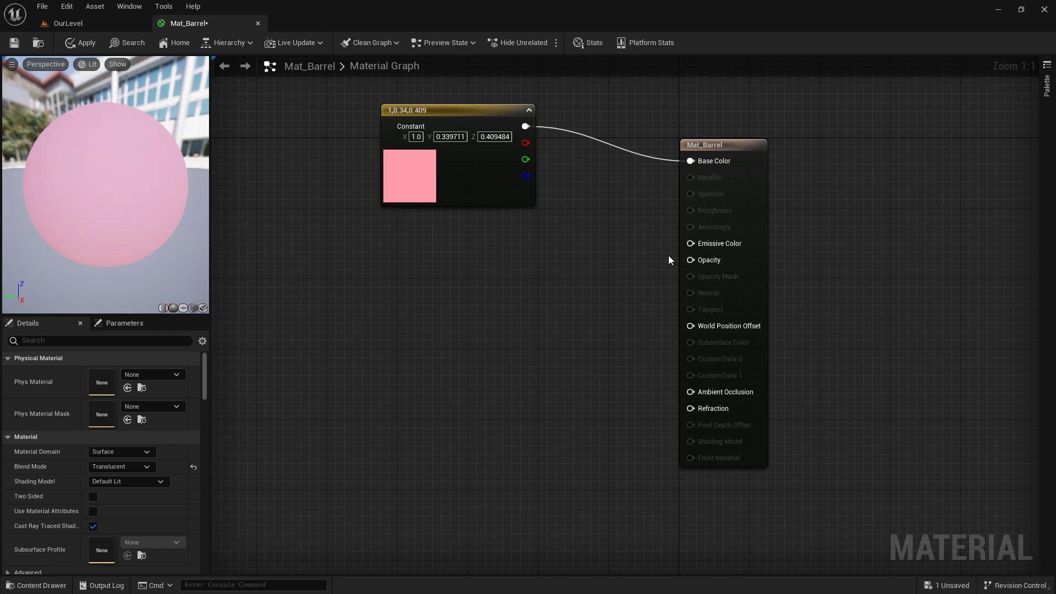
pyautogui.click(112, 466)
pyautogui.click(113, 499)
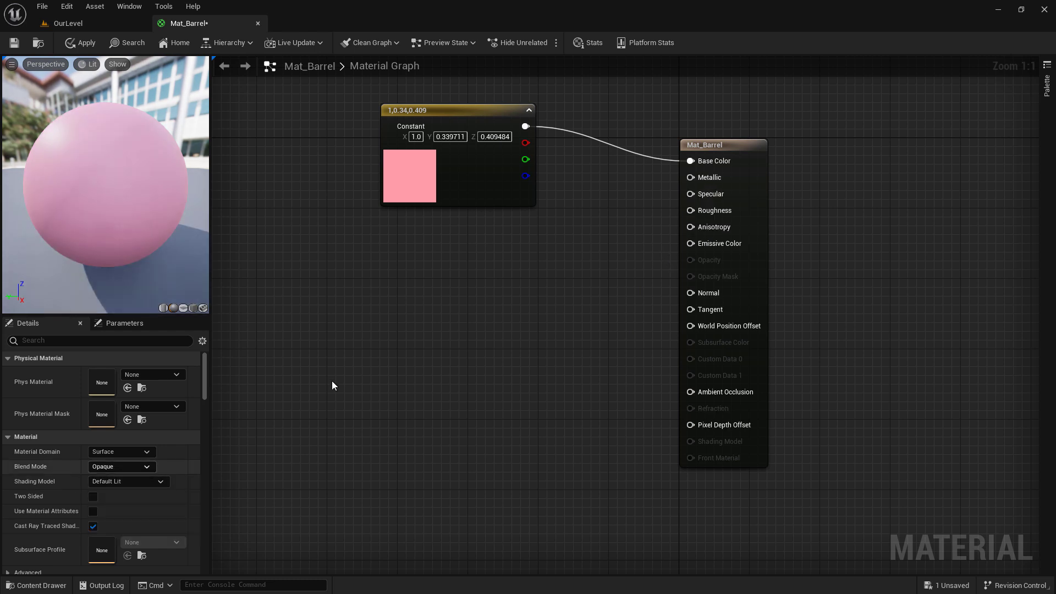
# Add a single-value constant node below the pink colour node and connect it to the Metallic input.
pyautogui.click(417, 308)
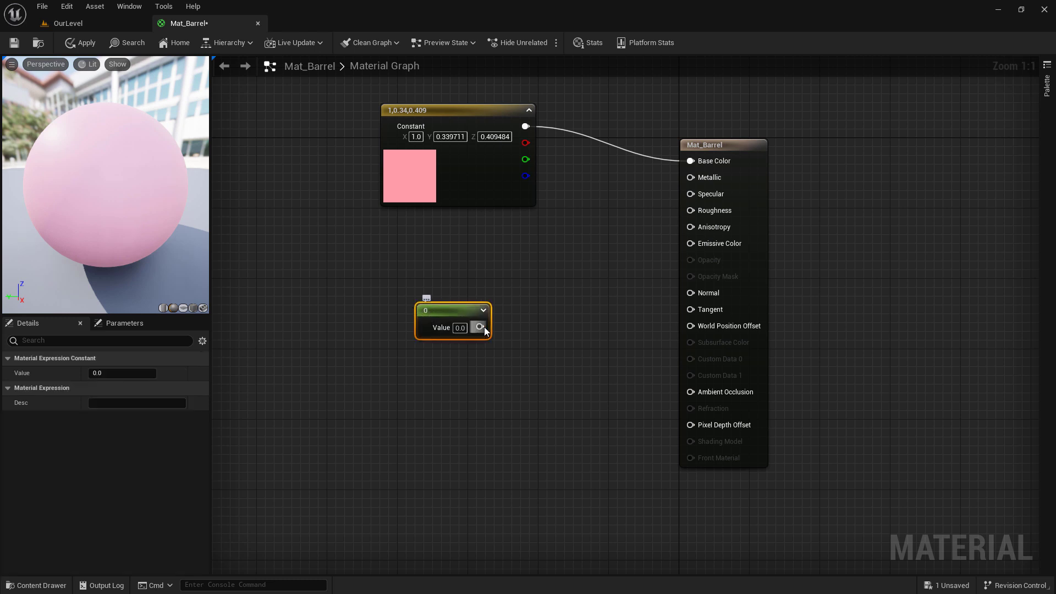
pyautogui.moveTo(459, 314); pyautogui.dragTo(430, 245)
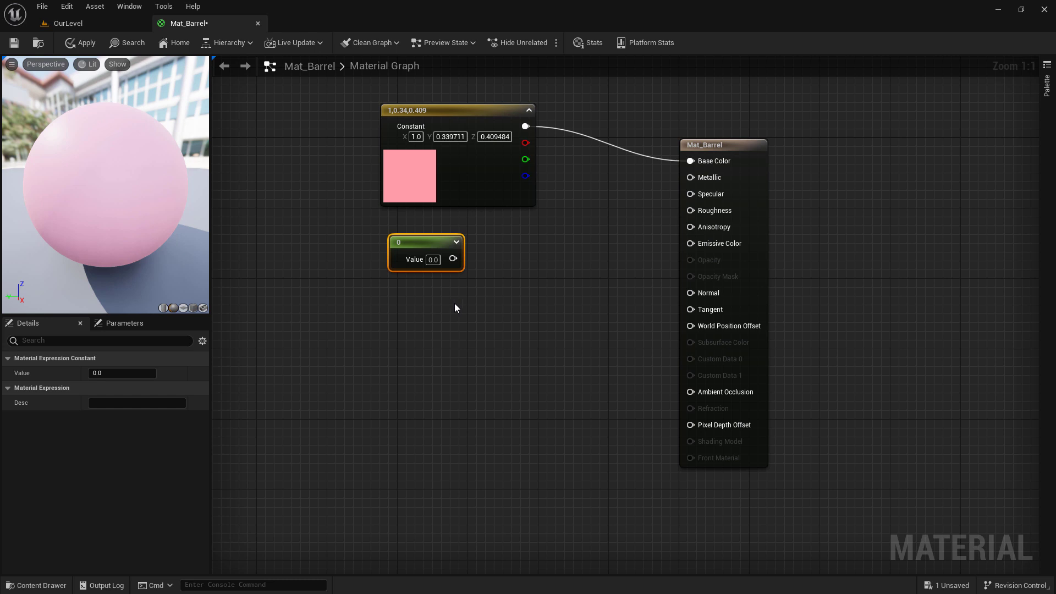
pyautogui.moveTo(453, 259); pyautogui.dragTo(702, 177)
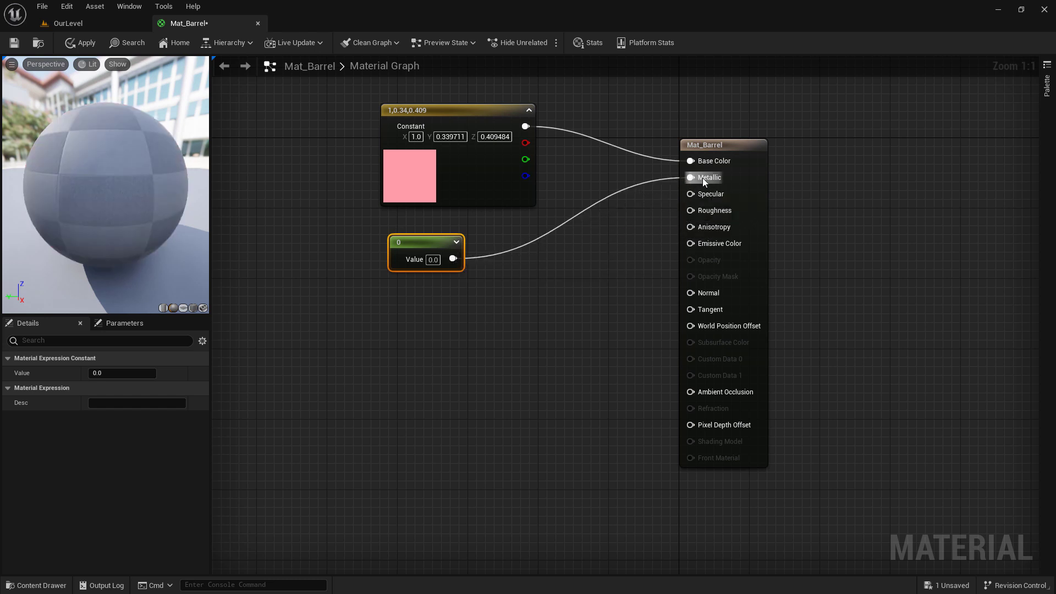
# Set the metallic constant to 1 and inspect the surface on the preview sphere.
pyautogui.moveTo(138, 209); pyautogui.dragTo(165, 208)
pyautogui.click(433, 259)
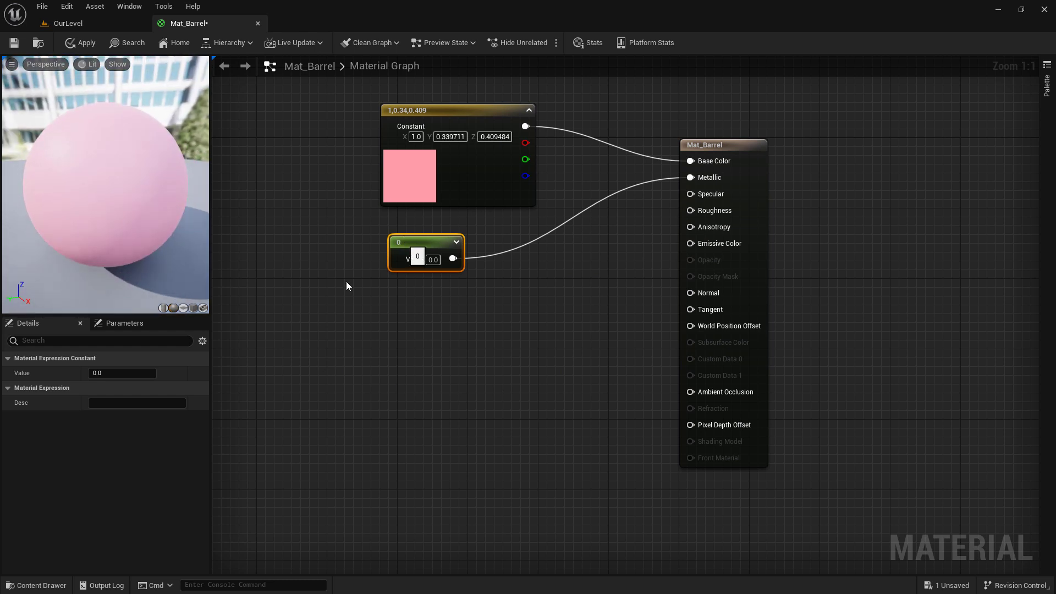
pyautogui.write('1')
pyautogui.click(372, 368)
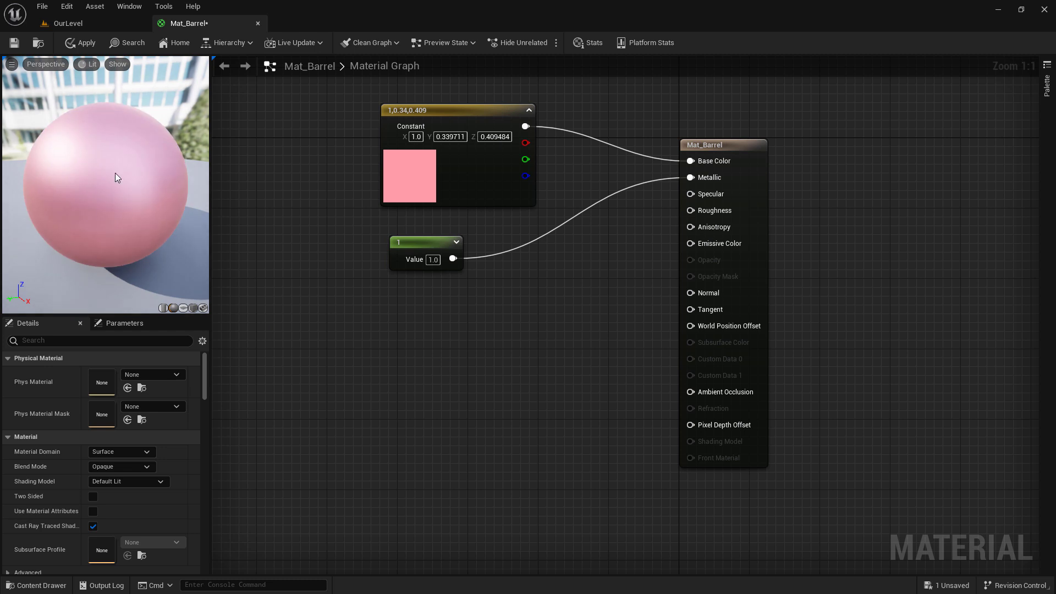
pyautogui.moveTo(115, 173); pyautogui.dragTo(114, 173)
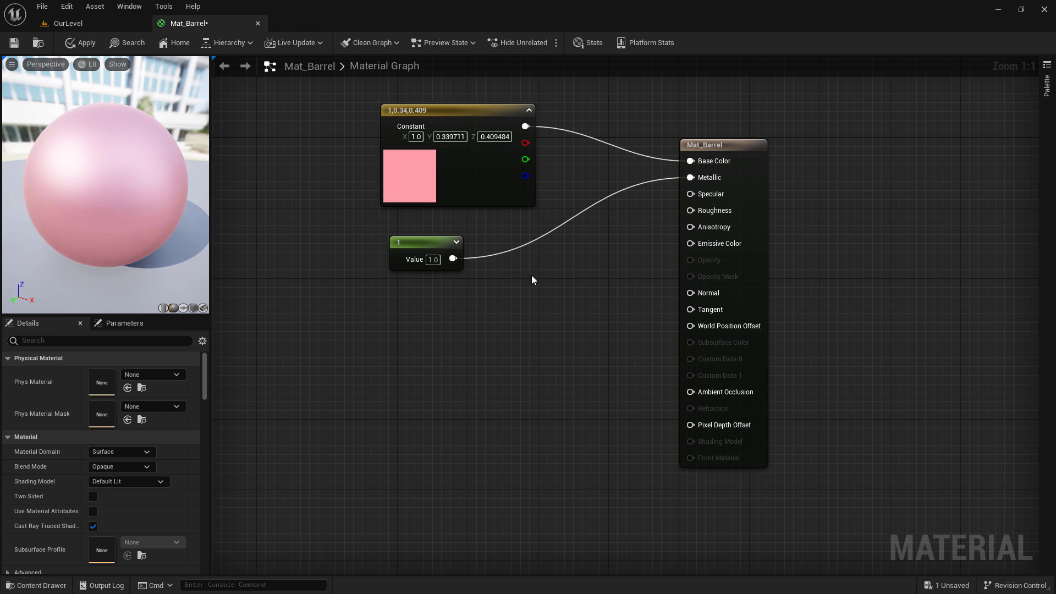
# Replace both constant nodes with a Texture Sample node whose RGB output feeds the Base Color.
pyautogui.moveTo(564, 291); pyautogui.dragTo(341, 94)
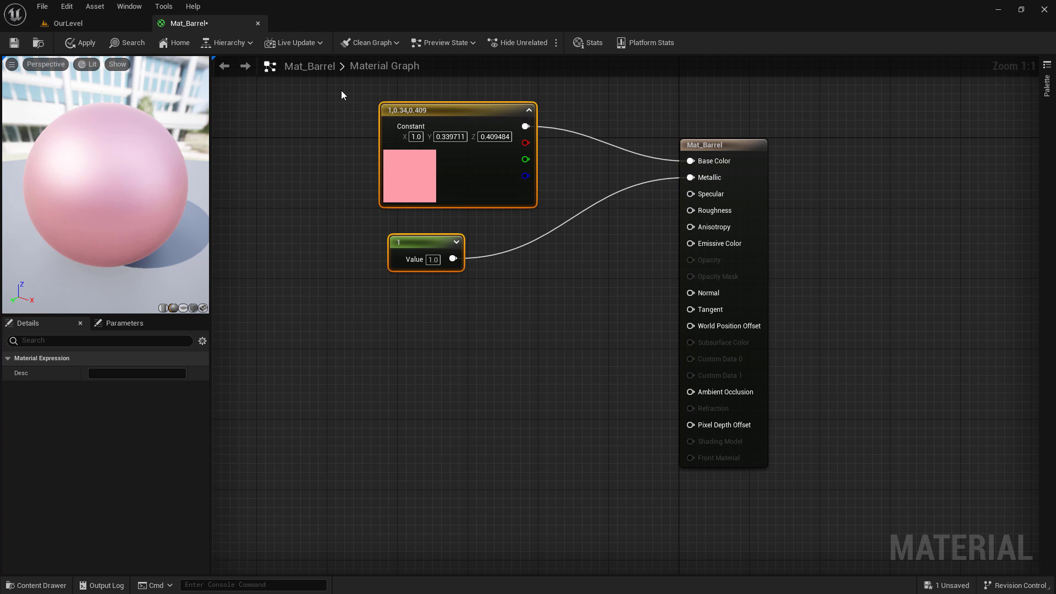
pyautogui.press('Delete')
pyautogui.moveTo(381, 153); pyautogui.dragTo(393, 176, button='right')
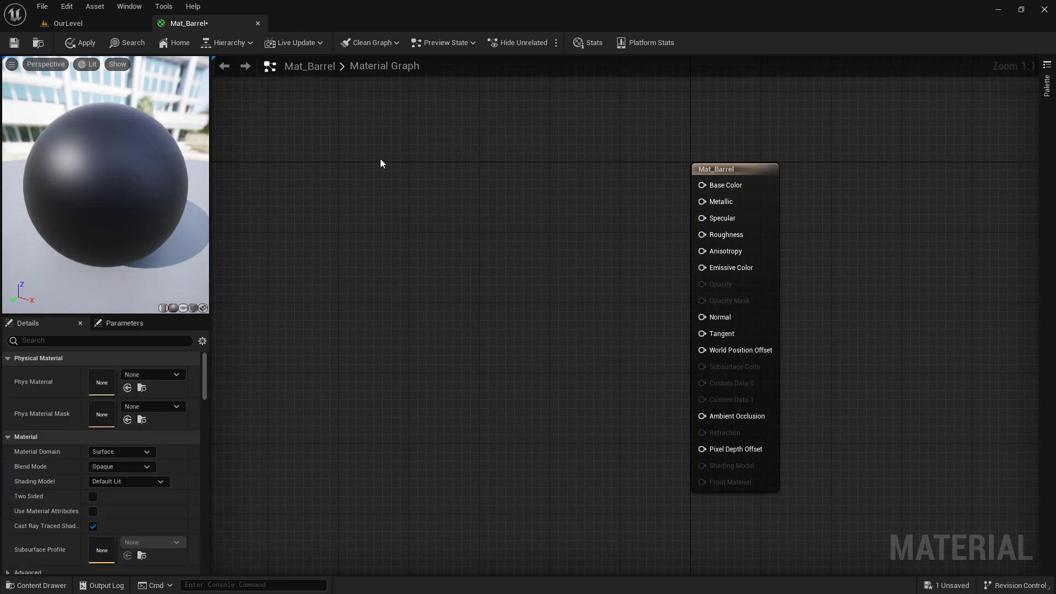
pyautogui.click(367, 142)
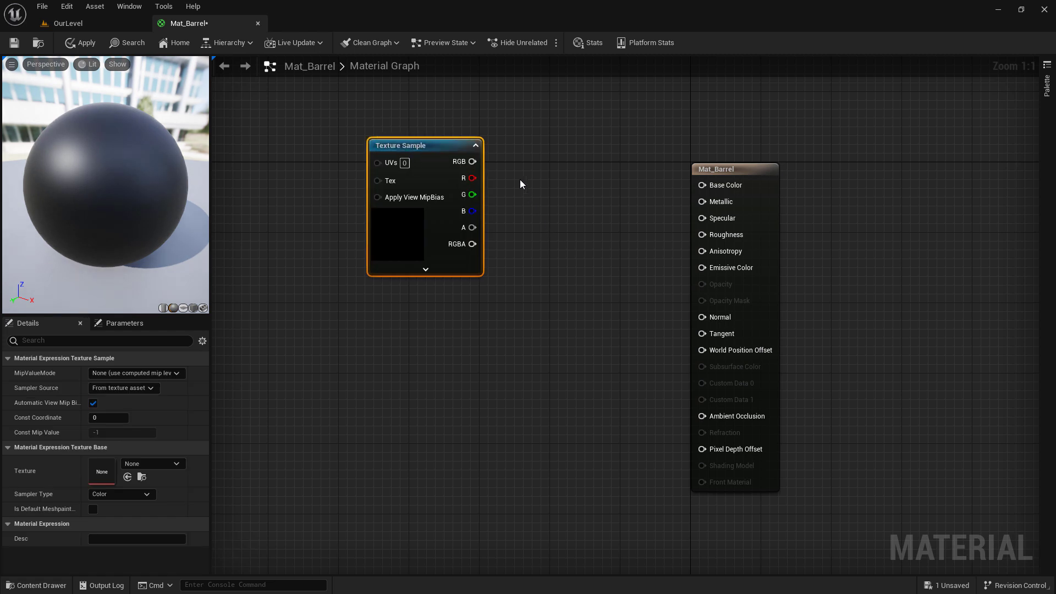
pyautogui.moveTo(472, 161); pyautogui.dragTo(708, 186)
pyautogui.moveTo(482, 338); pyautogui.dragTo(546, 318, button='right')
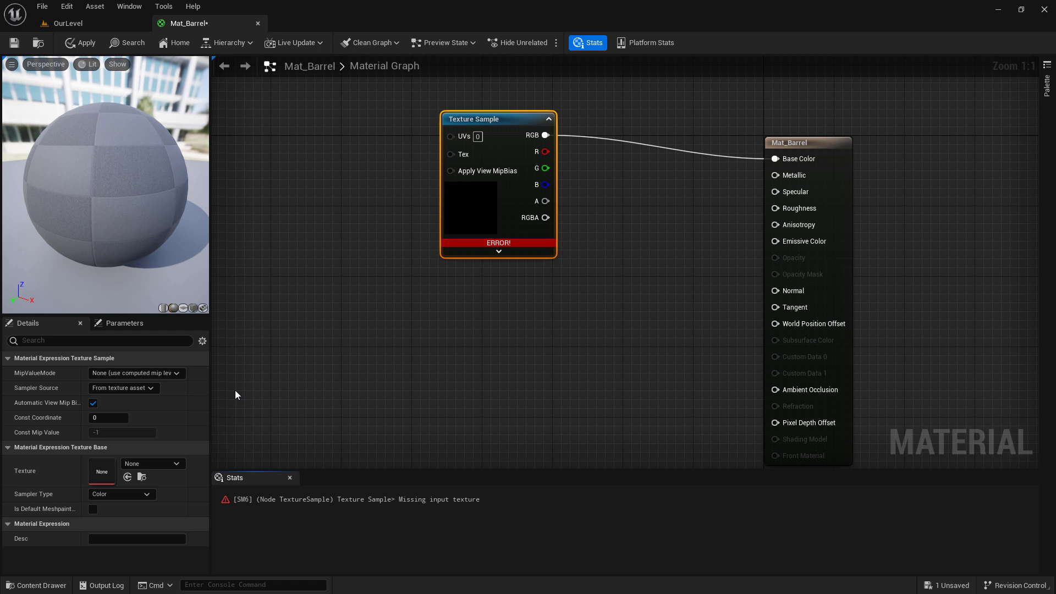
# Assign the Old Log Facade D texture to the Texture Sample node and save the material.
pyautogui.click(163, 464)
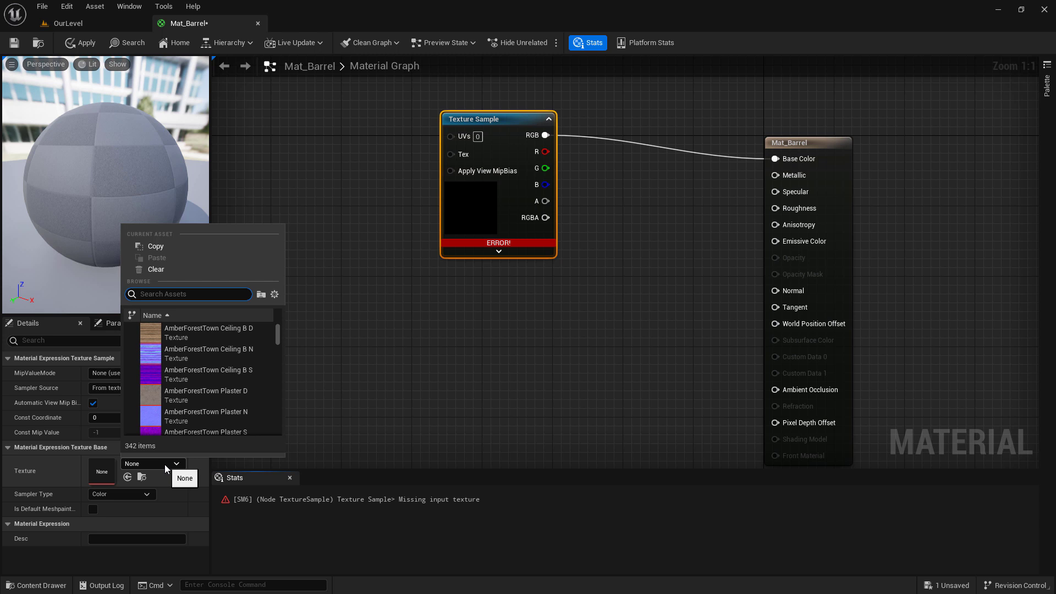
pyautogui.write('log')
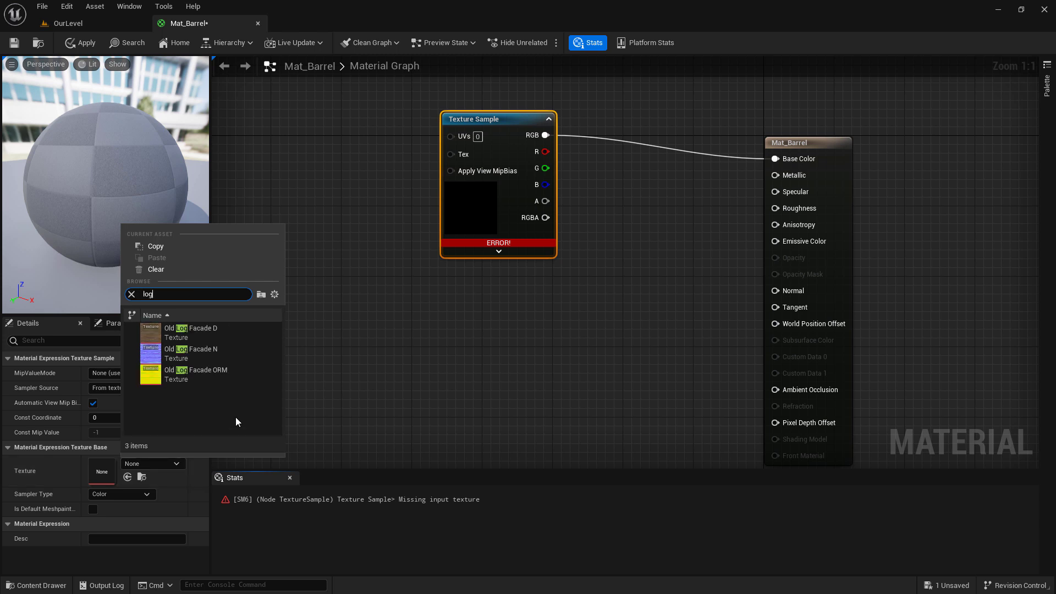
pyautogui.click(240, 332)
pyautogui.moveTo(557, 334); pyautogui.dragTo(499, 322, button='right')
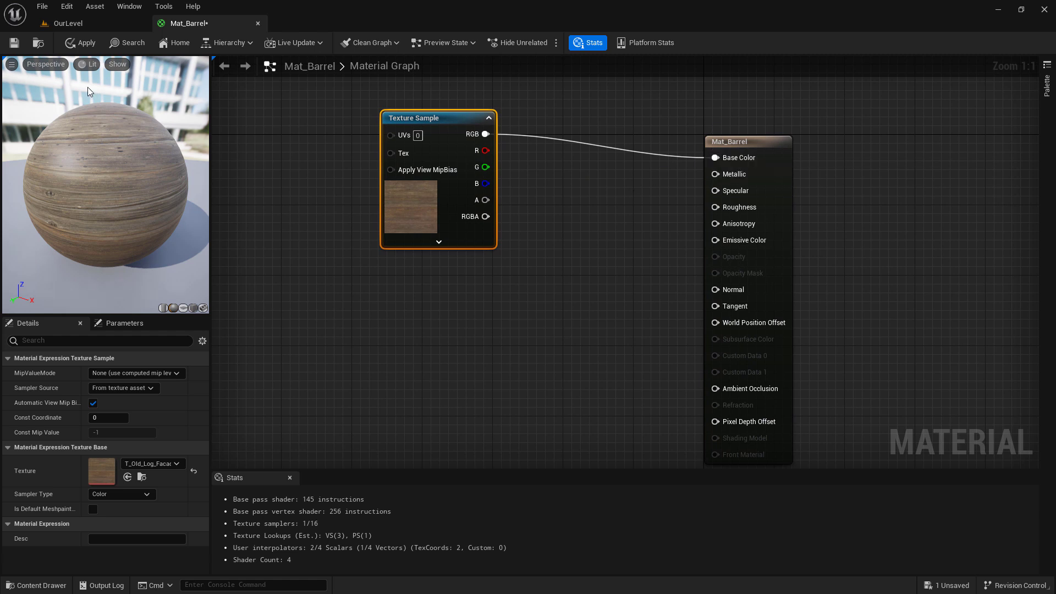
pyautogui.click(13, 43)
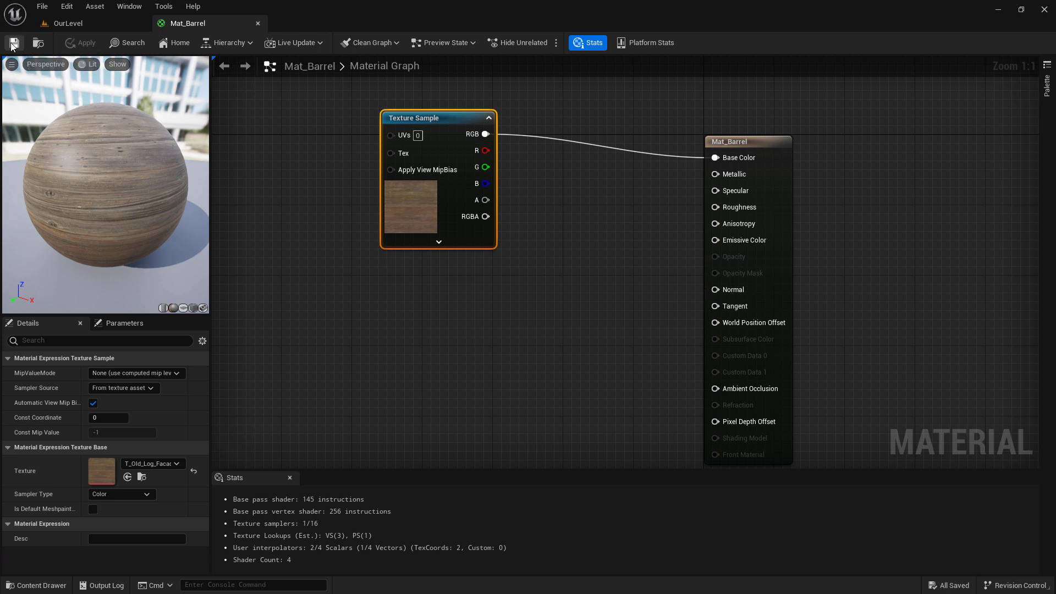
# Apply the Mat_Barrel material to the selected barrel in OurLevel.
pyautogui.click(80, 23)
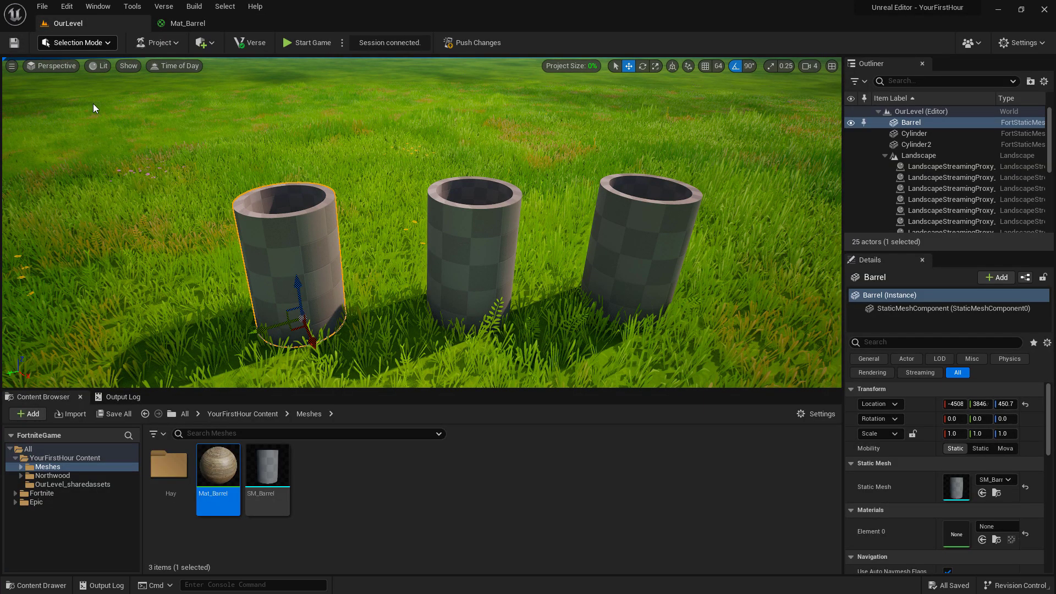
pyautogui.moveTo(218, 467); pyautogui.dragTo(302, 247)
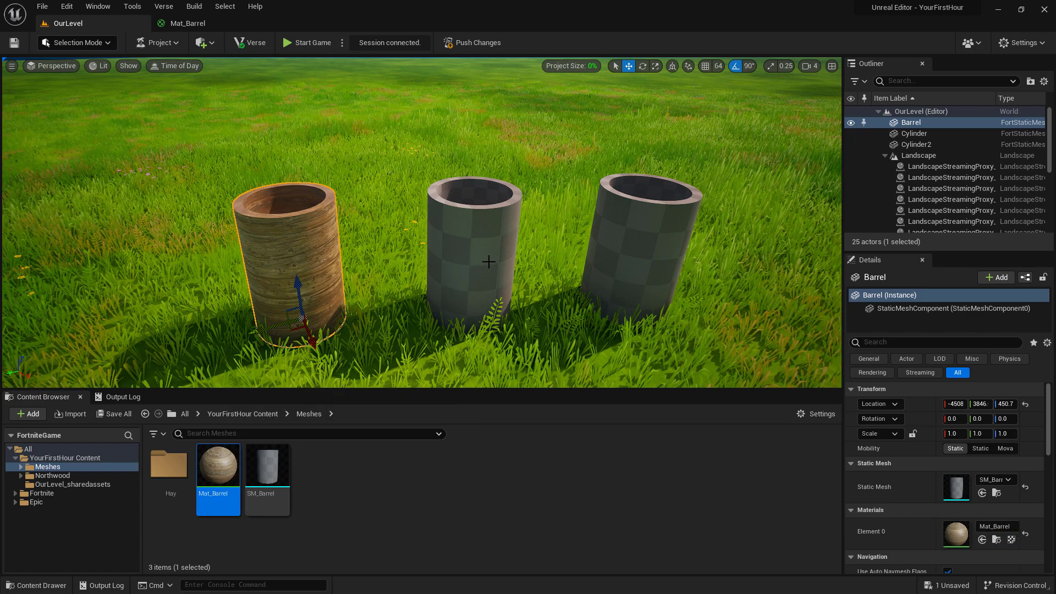
# Assign Mat_Barrel to the Element 0 material slot of the SM_Barrel mesh and save the mesh.
pyautogui.doubleClick(275, 484)
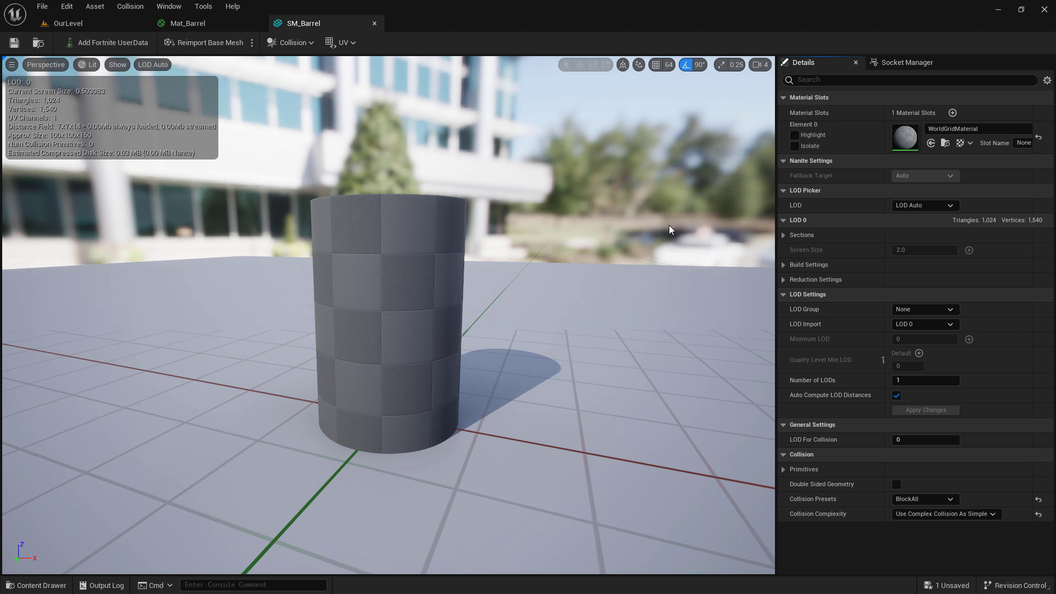
pyautogui.click(953, 128)
pyautogui.write('barrel')
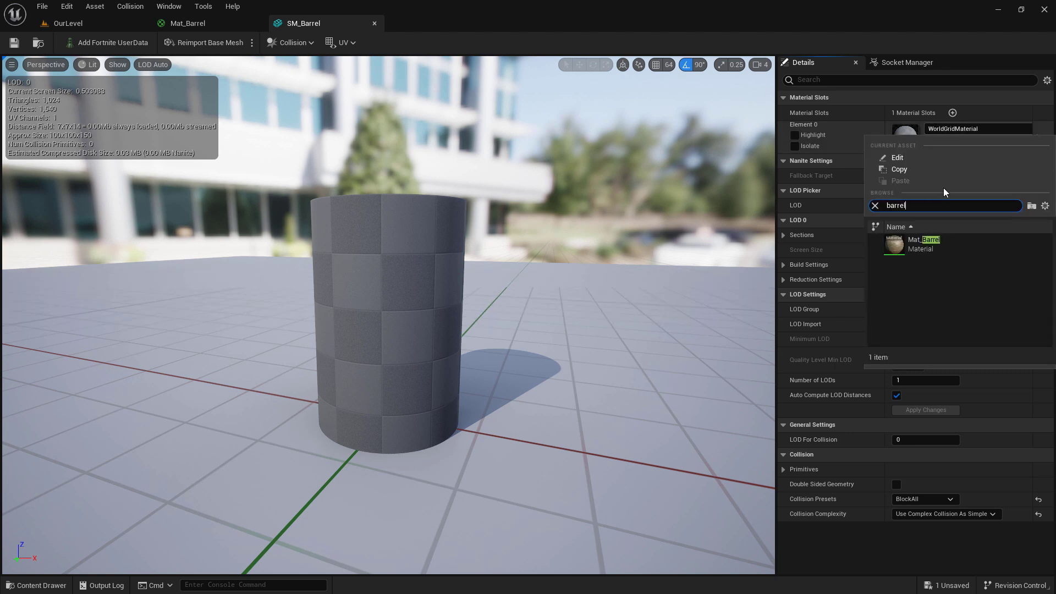
pyautogui.click(935, 245)
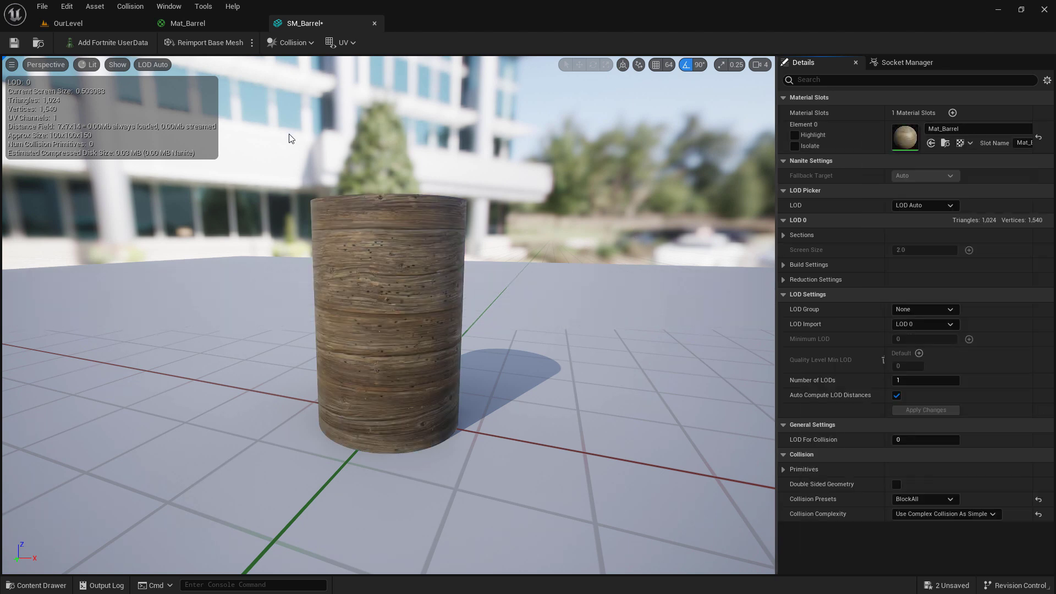
pyautogui.click(14, 43)
# Duplicate the selected barrel in OurLevel, place the copy at the free end of the row, and clear the selection.
pyautogui.click(66, 24)
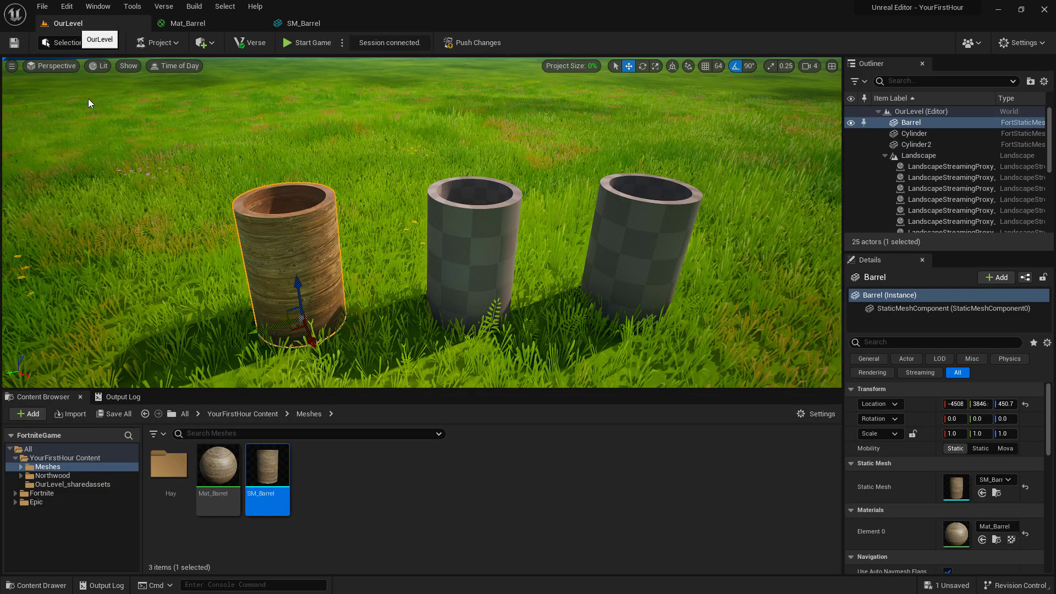
pyautogui.moveTo(201, 334); pyautogui.dragTo(126, 317)
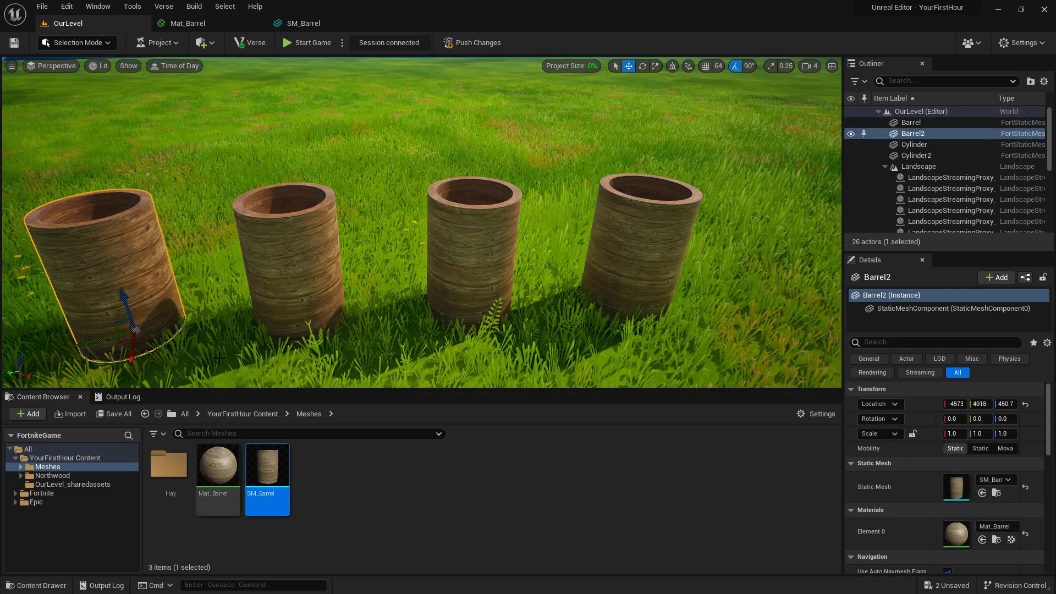
pyautogui.press('Escape')
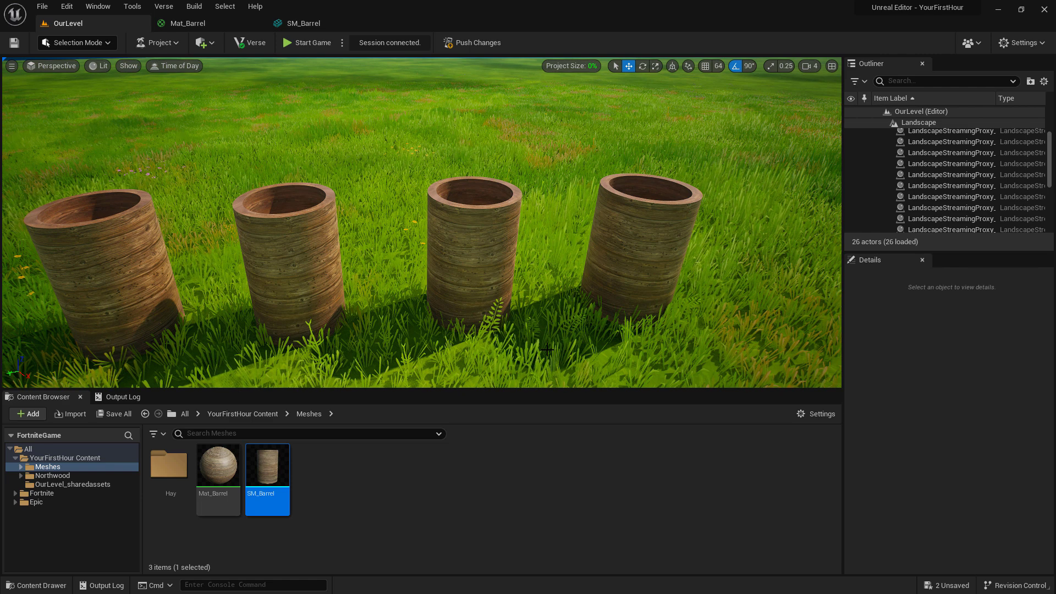
# Select the original barrel and open its Mat_Barrel material graph for editing with no node selected.
pyautogui.click(311, 284)
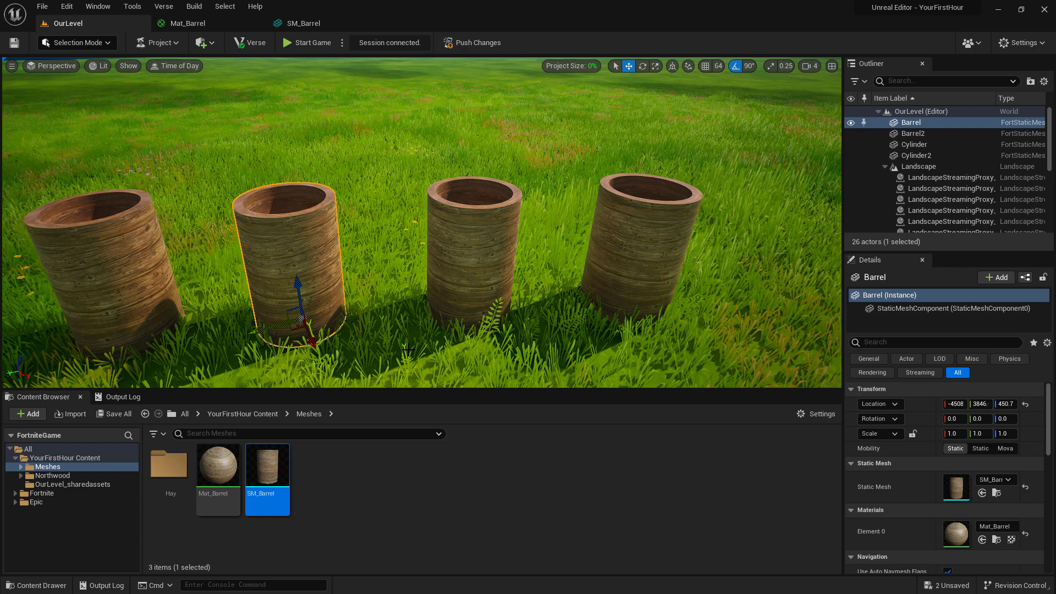
pyautogui.doubleClick(220, 466)
pyautogui.moveTo(417, 361); pyautogui.dragTo(454, 231, button='right')
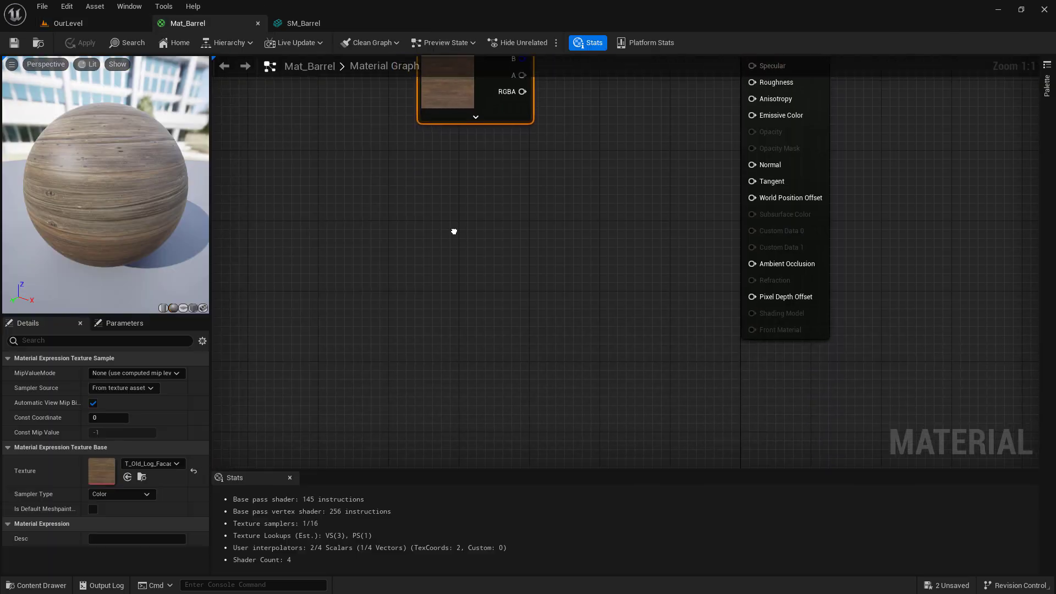
pyautogui.click(434, 204)
pyautogui.moveTo(434, 203); pyautogui.dragTo(444, 239, button='right')
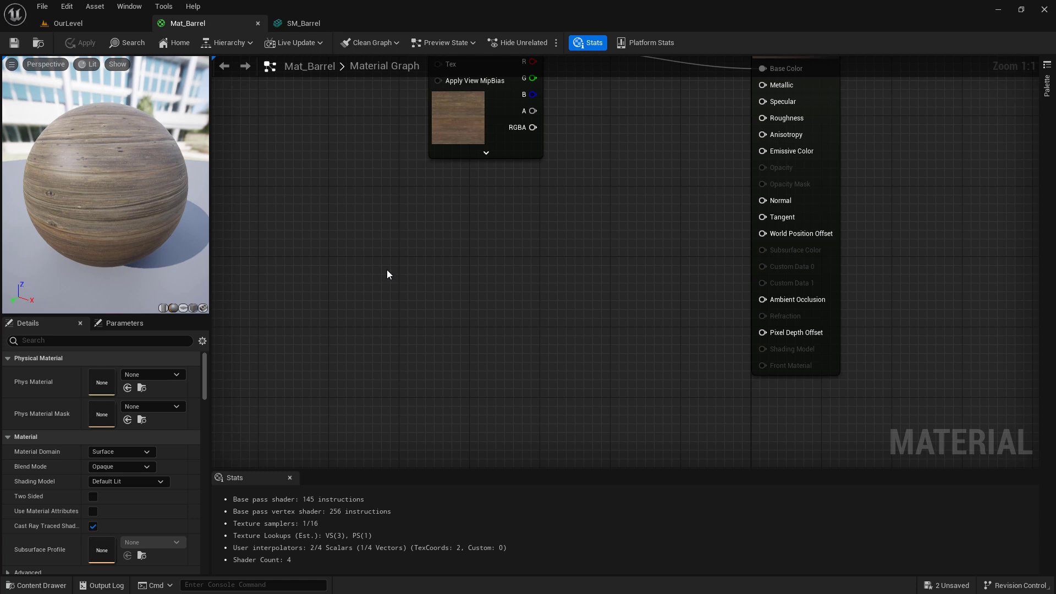
# Search the Epic content folder for "log" and add the Old Log Facade N and ORM textures to the Mat_Barrel graph.
pyautogui.click(80, 20)
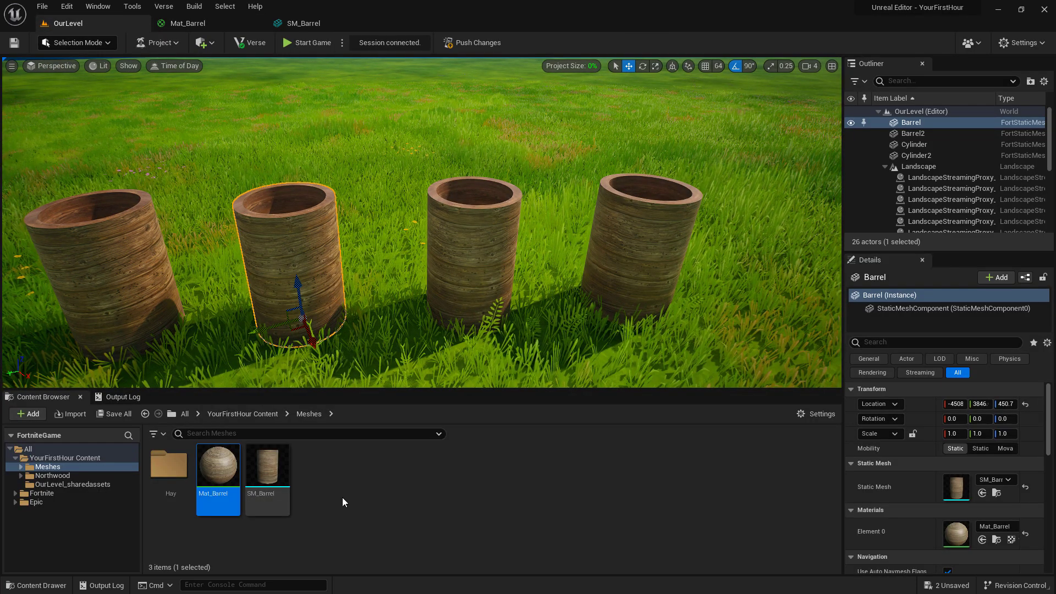
pyautogui.click(49, 502)
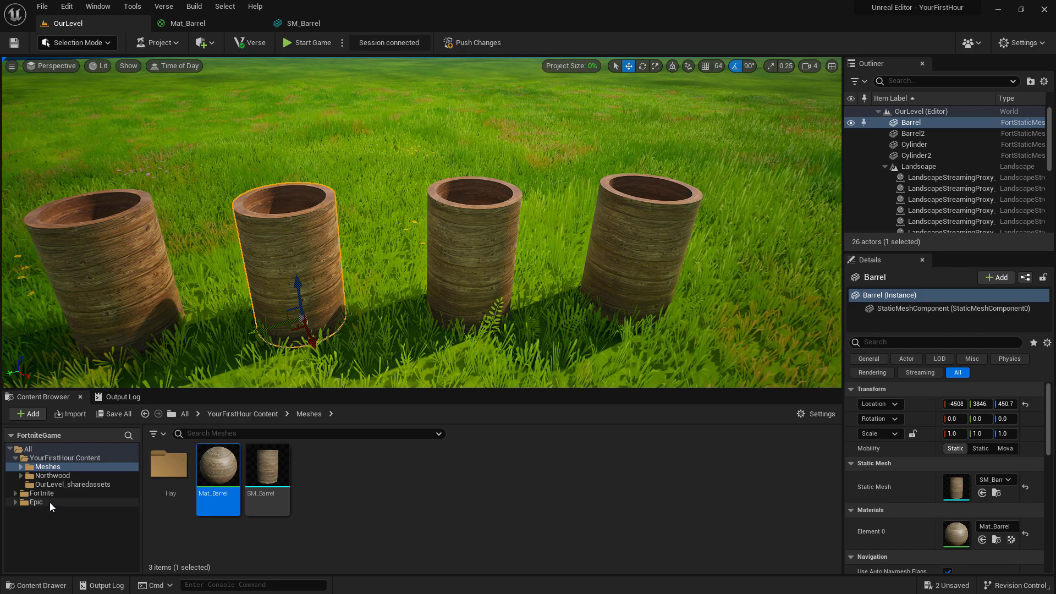
pyautogui.click(245, 433)
pyautogui.write('lo')
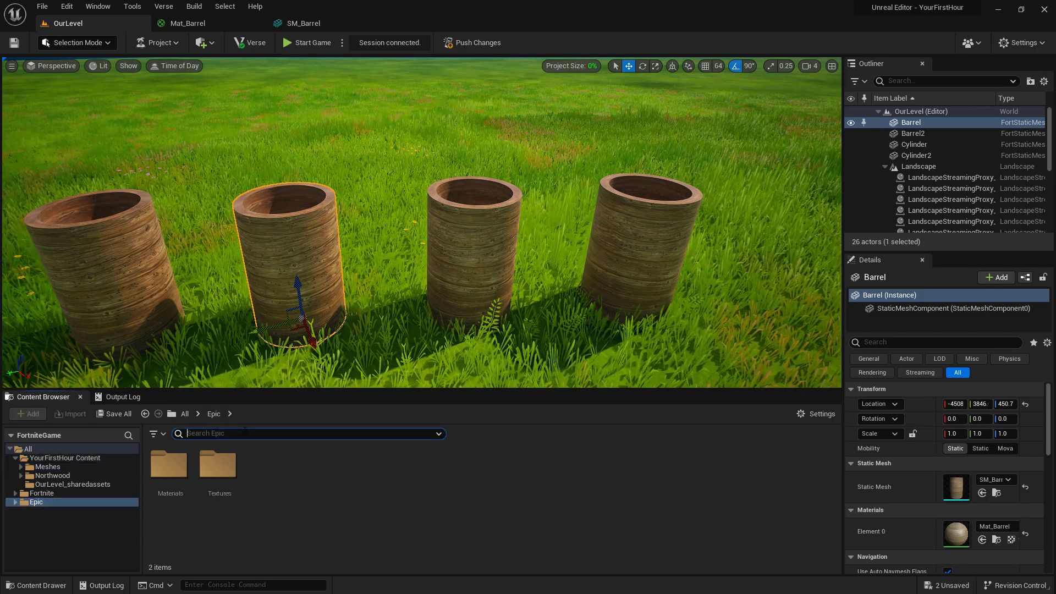
pyautogui.write('g')
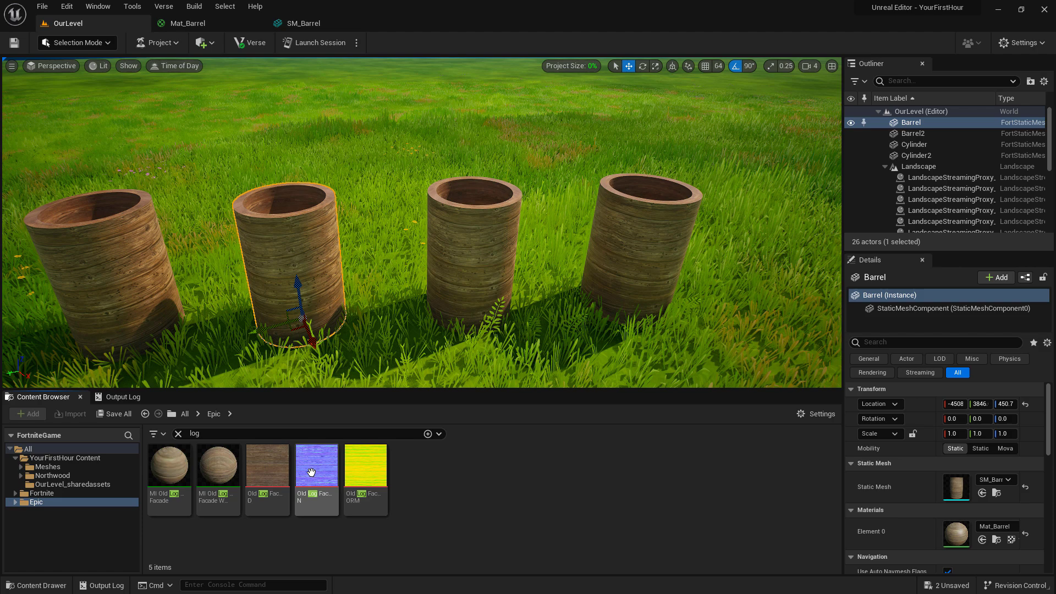
pyautogui.moveTo(503, 550); pyautogui.dragTo(537, 346)
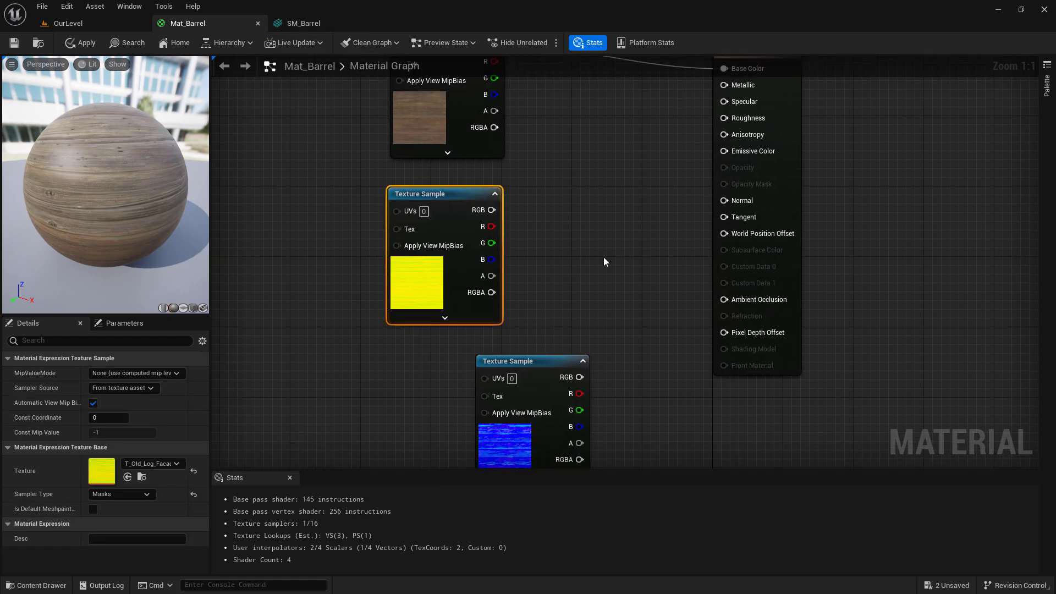
# Connect the RGB output of the Old Log Facade N texture sample to the Normal input.
pyautogui.click(516, 450)
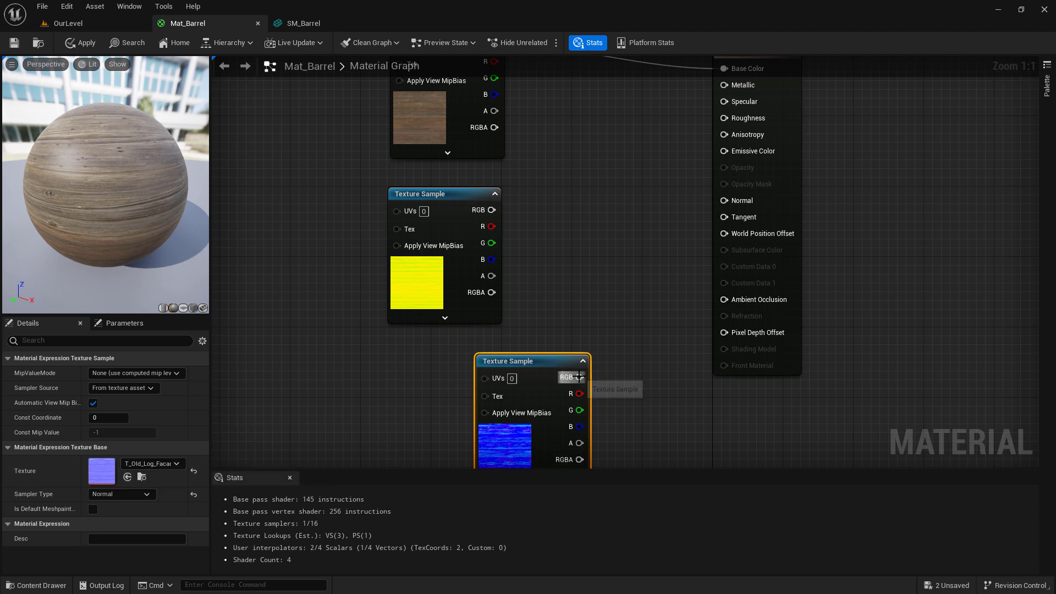
pyautogui.moveTo(579, 376); pyautogui.dragTo(723, 200)
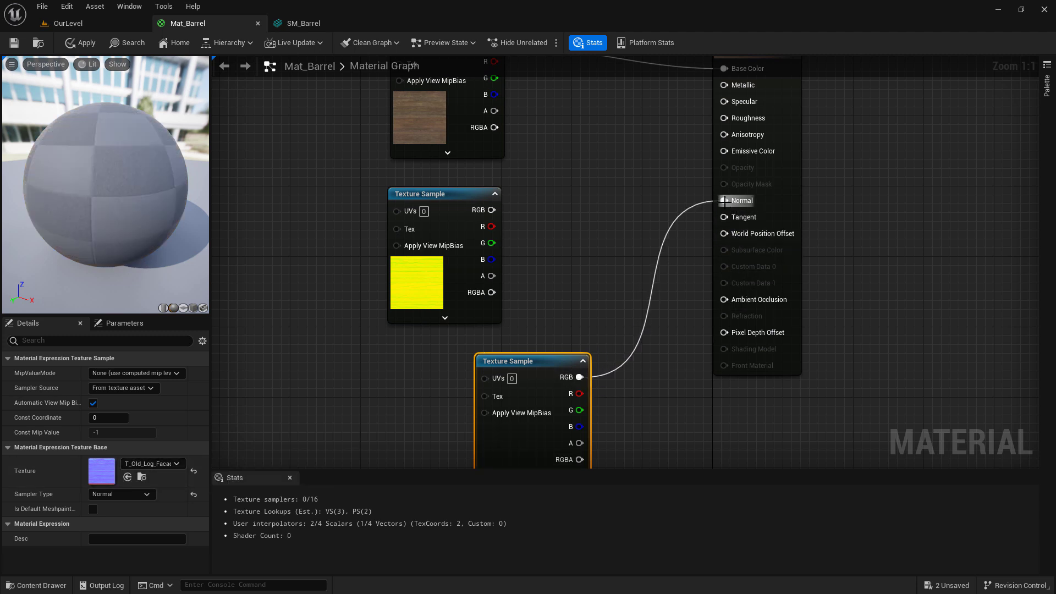
# Connect the ORM texture sample's R output to Ambient Occlusion, G to Roughness and B to Metallic.
pyautogui.click(499, 256)
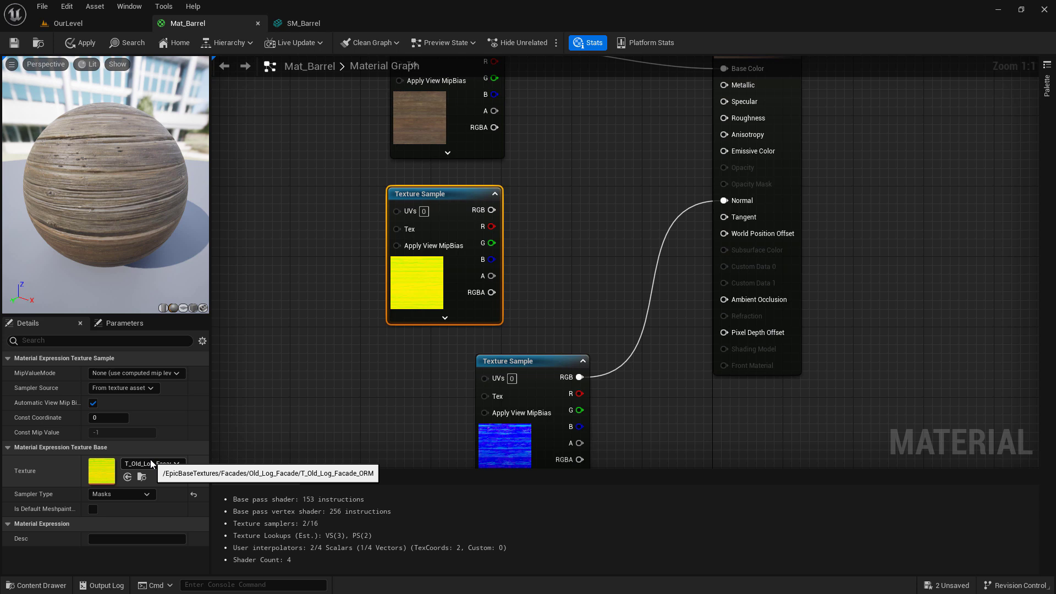
pyautogui.moveTo(627, 229); pyautogui.dragTo(550, 325)
pyautogui.moveTo(563, 233); pyautogui.dragTo(444, 306, button='right')
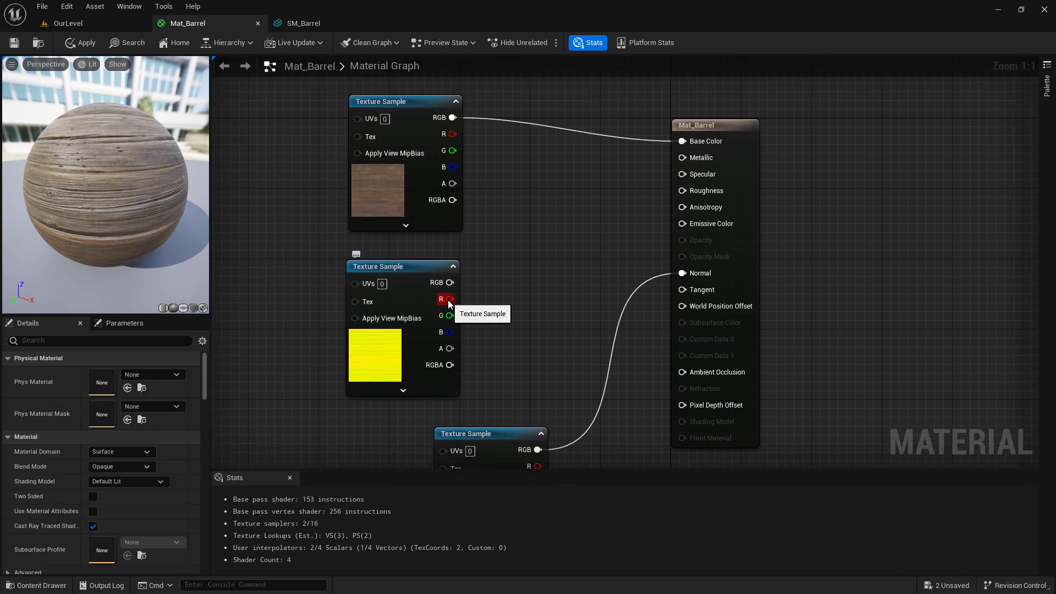
pyautogui.moveTo(449, 301); pyautogui.dragTo(685, 372)
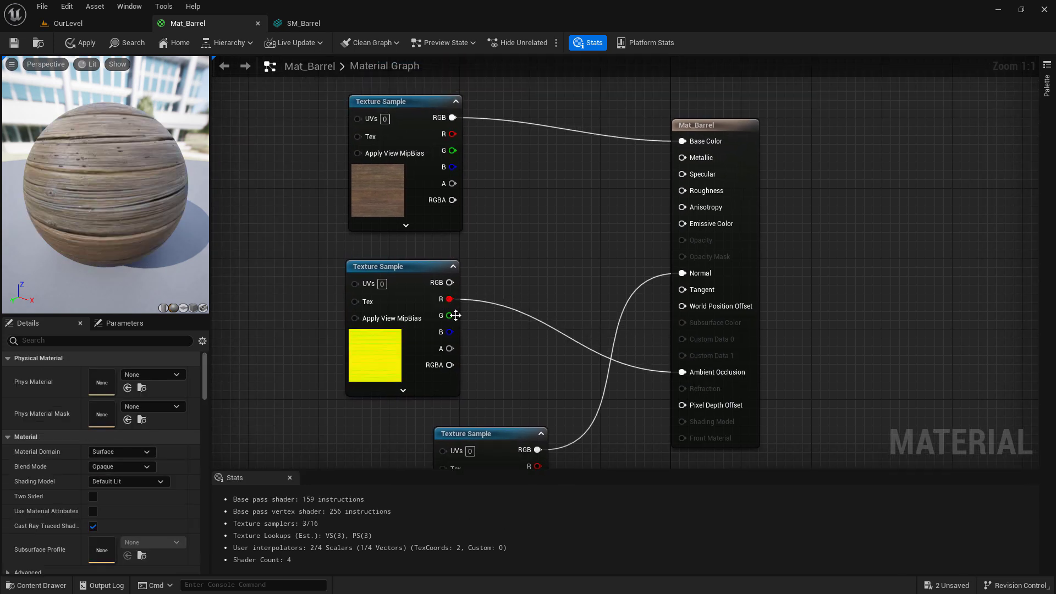
pyautogui.moveTo(456, 315); pyautogui.dragTo(682, 191)
pyautogui.moveTo(449, 332); pyautogui.dragTo(682, 157)
pyautogui.moveTo(532, 204); pyautogui.dragTo(464, 179, button='right')
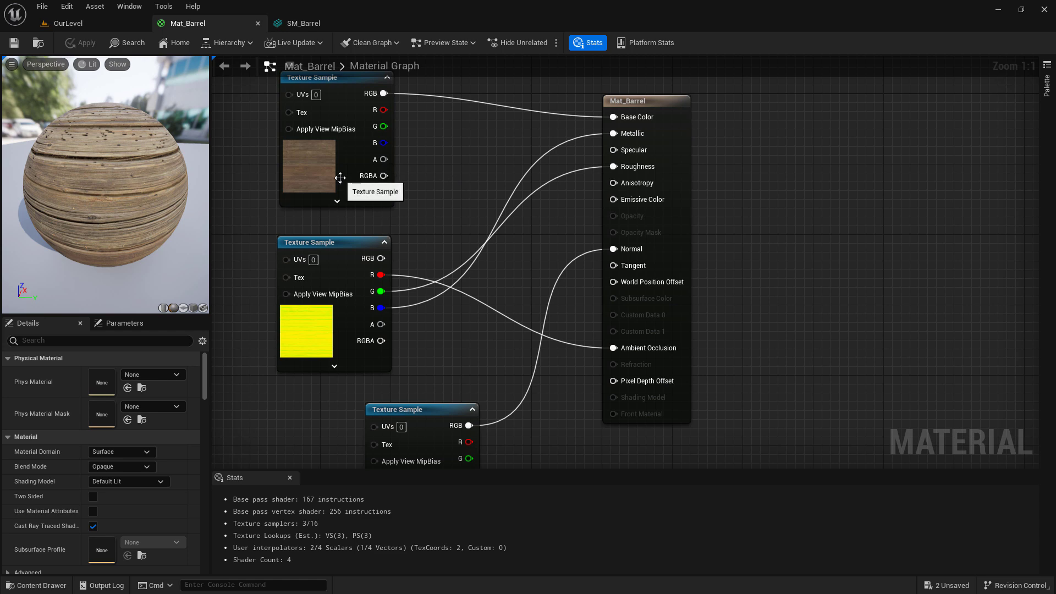
# Return to OurLevel and examine the wood texture on the selected barrel's sides and rim up close.
pyautogui.click(87, 22)
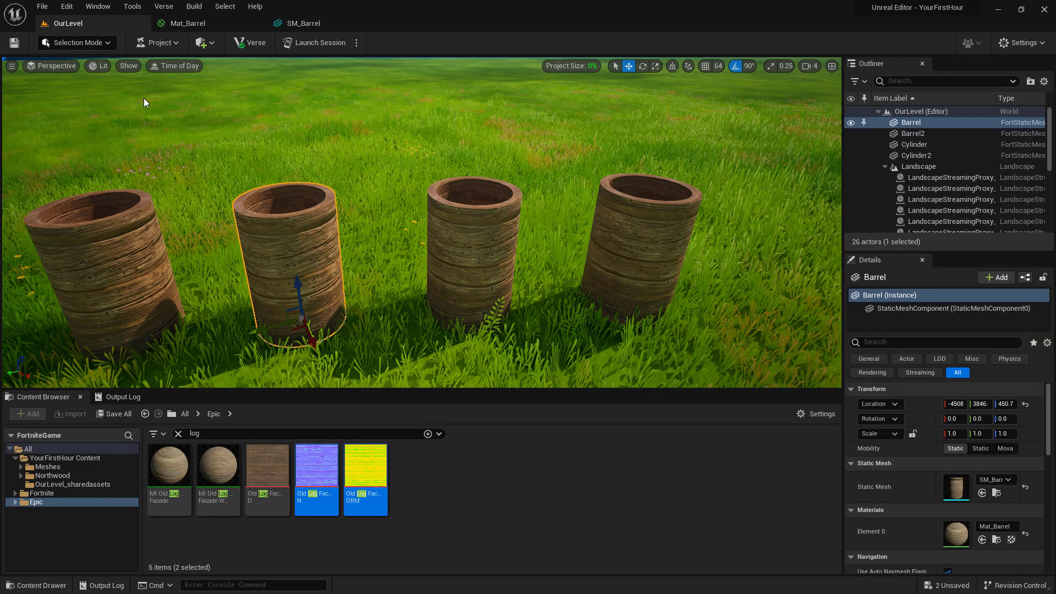
pyautogui.press('f')
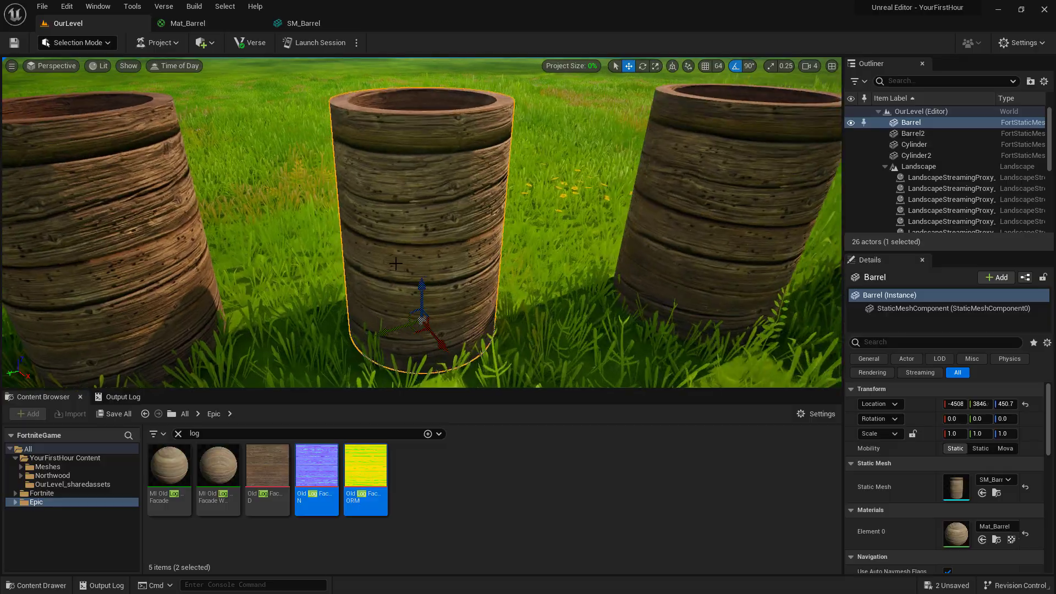
pyautogui.keyDown('alt'); pyautogui.moveTo(421, 220); pyautogui.dragTo(286, 165); pyautogui.keyUp('alt')
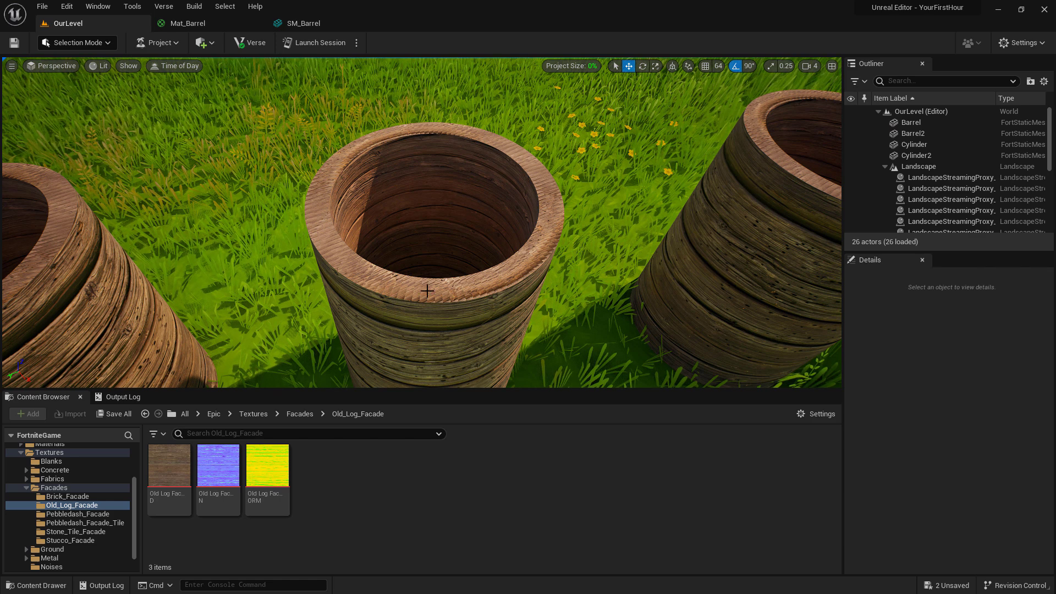
# Project the barrel's UVs in Modeling mode using the Cylinder projection type and accept the result.
pyautogui.click(425, 294)
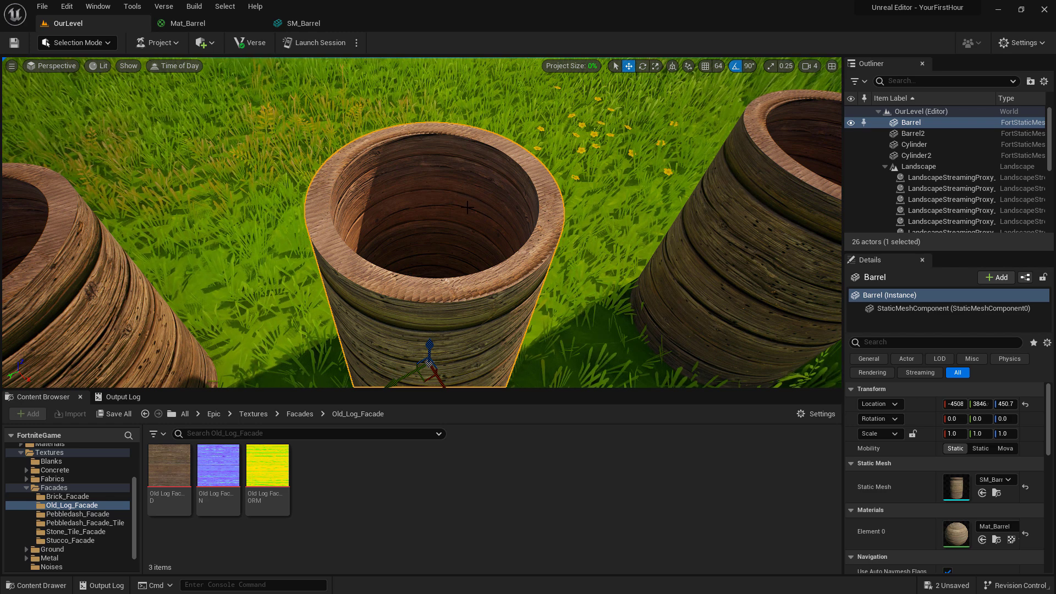
pyautogui.click(69, 44)
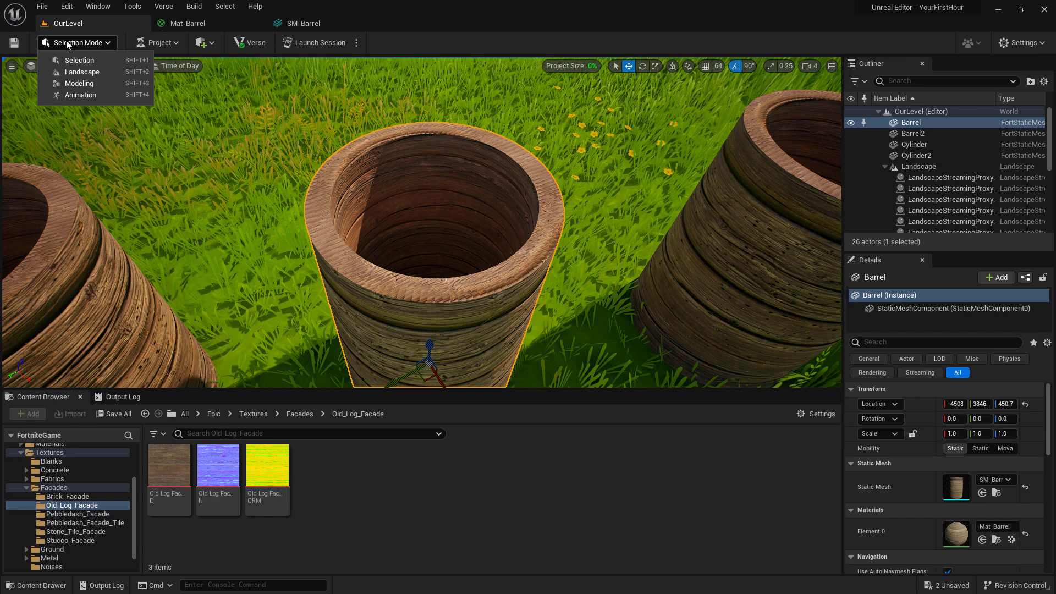
pyautogui.click(77, 83)
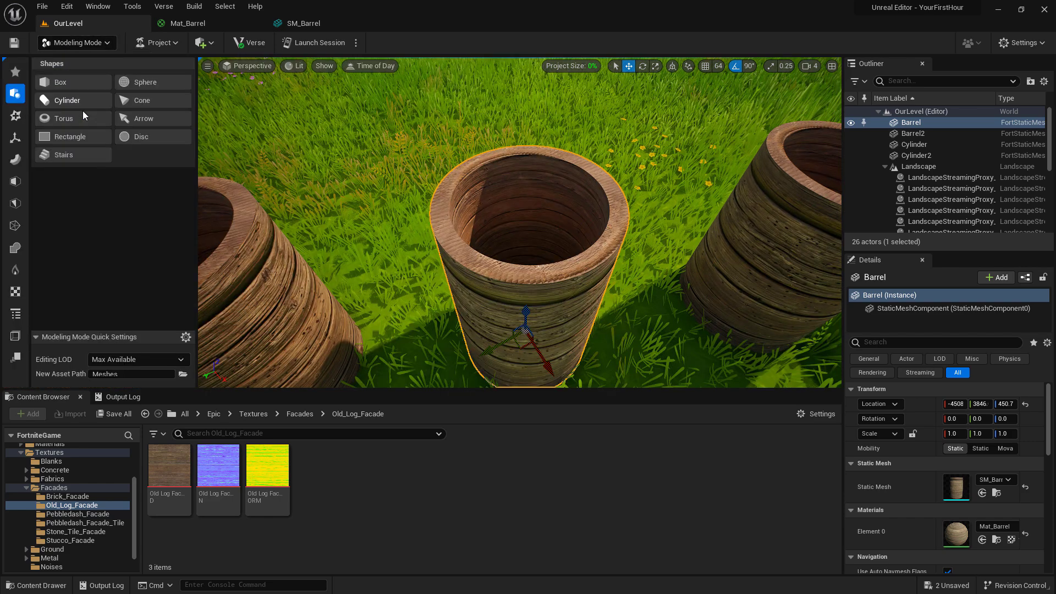
pyautogui.click(18, 295)
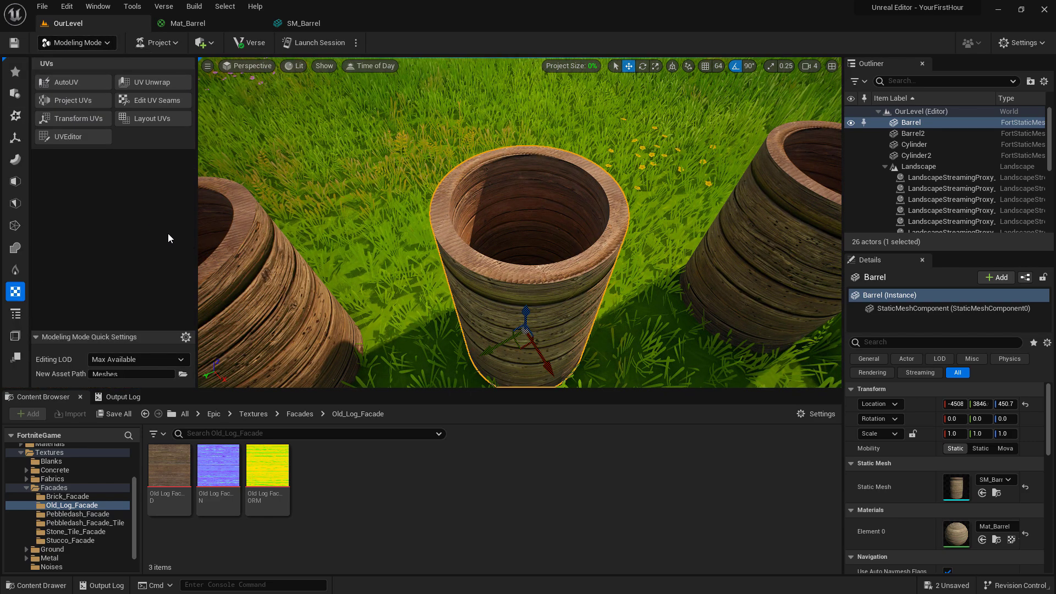
pyautogui.click(63, 97)
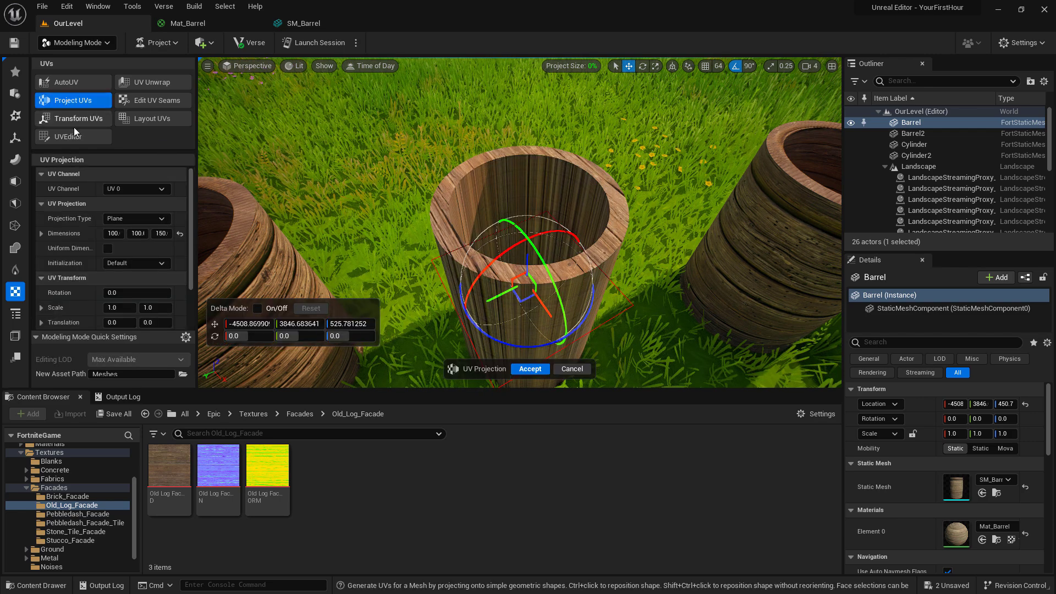
pyautogui.click(131, 219)
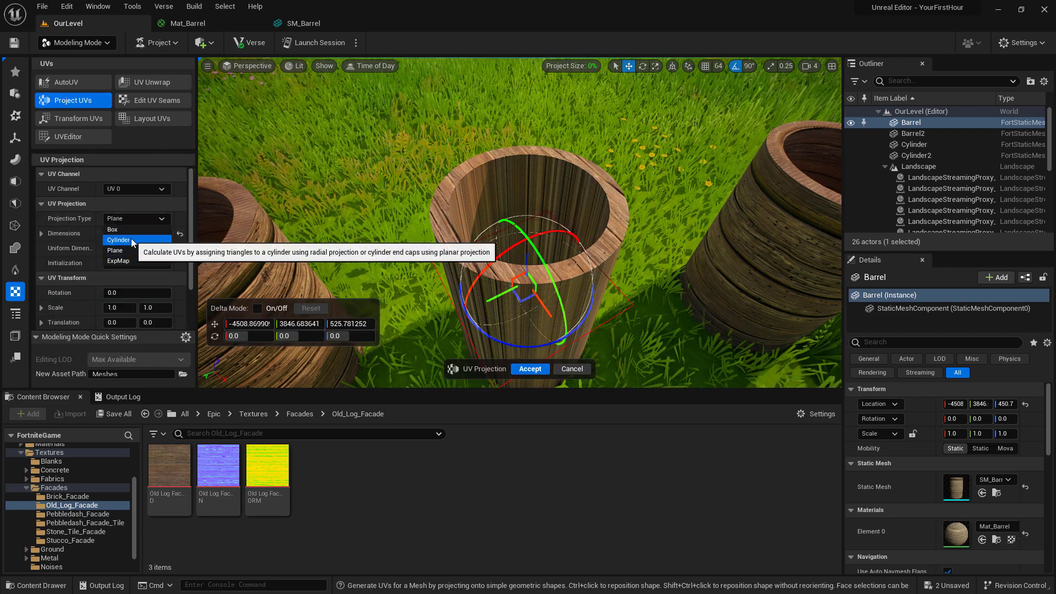
pyautogui.click(131, 236)
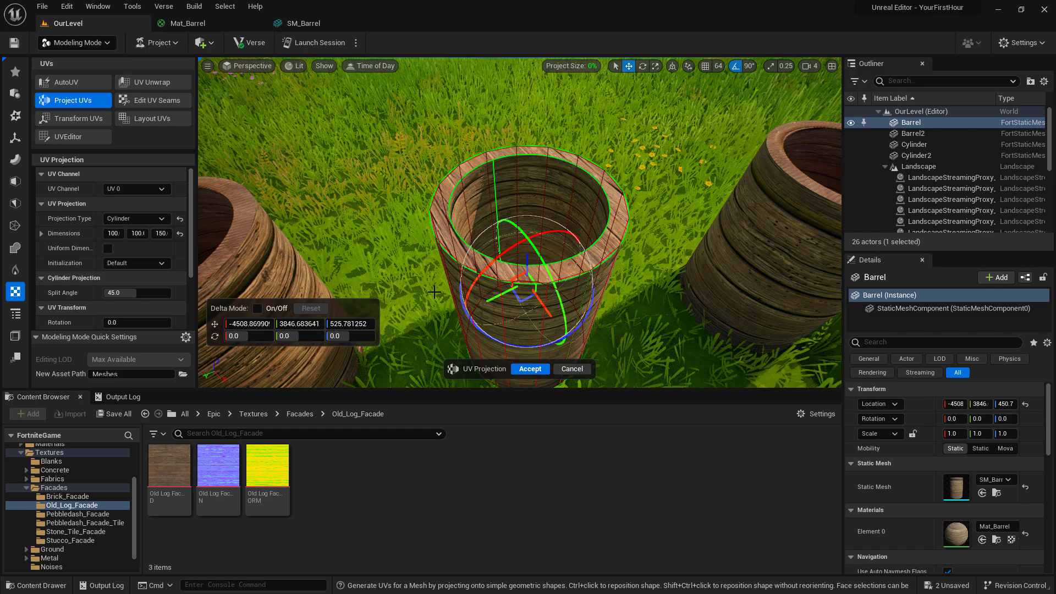
pyautogui.click(530, 368)
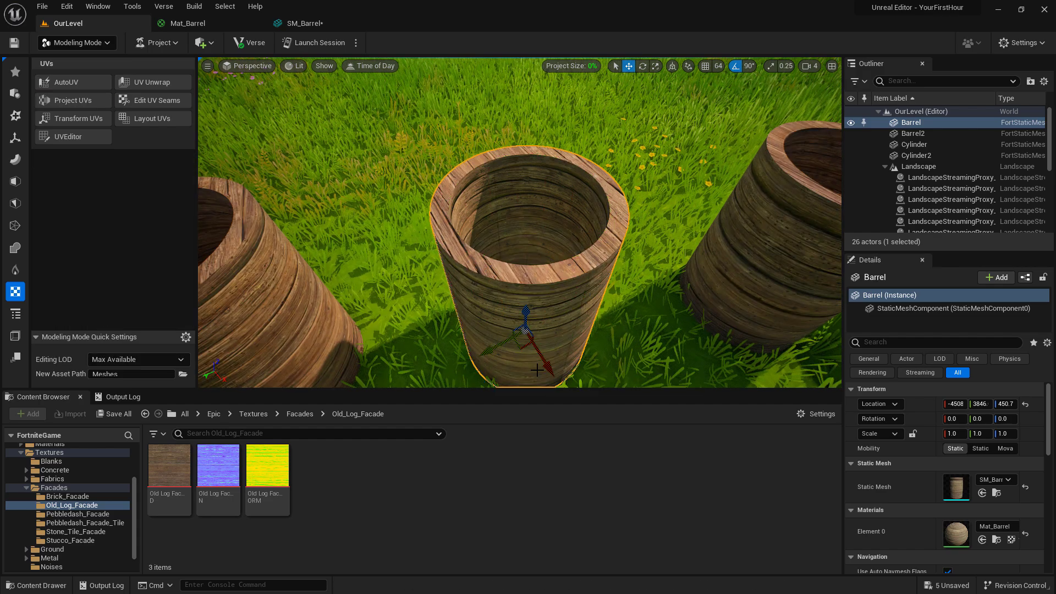
# Switch the editor back to Selection mode and look over the row of barrels.
pyautogui.click(78, 42)
pyautogui.click(73, 83)
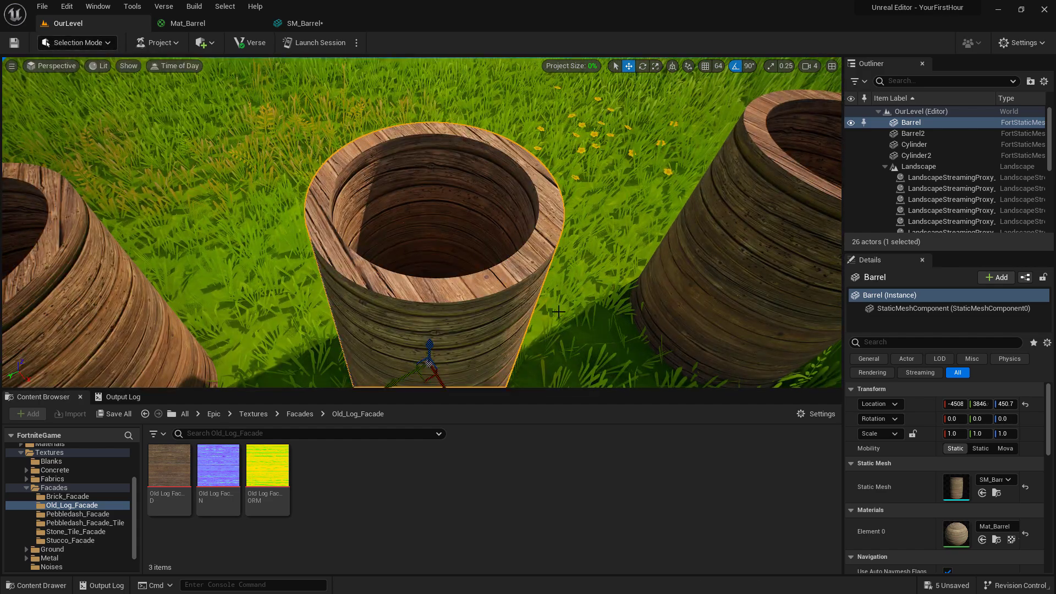
pyautogui.moveTo(558, 312)
pyautogui.mouseDown(button='right')
pyautogui.moveTo(558, 269)
pyautogui.moveTo(558, 325)
pyautogui.mouseUp(button='right')
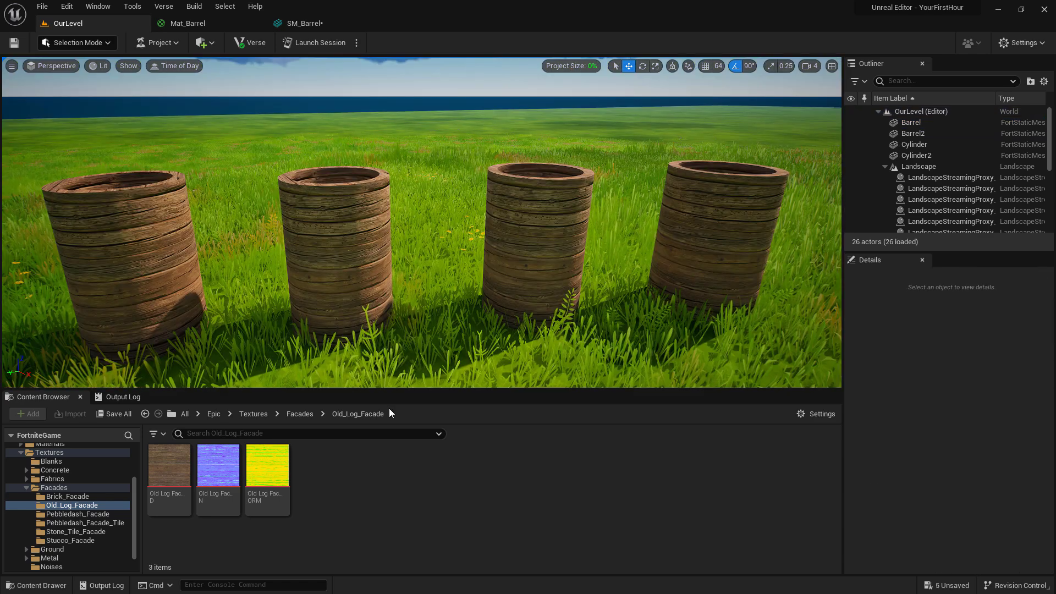
# Open the Mat_Barrel material from the project's Meshes folder.
pyautogui.scroll(1, 131, 473)
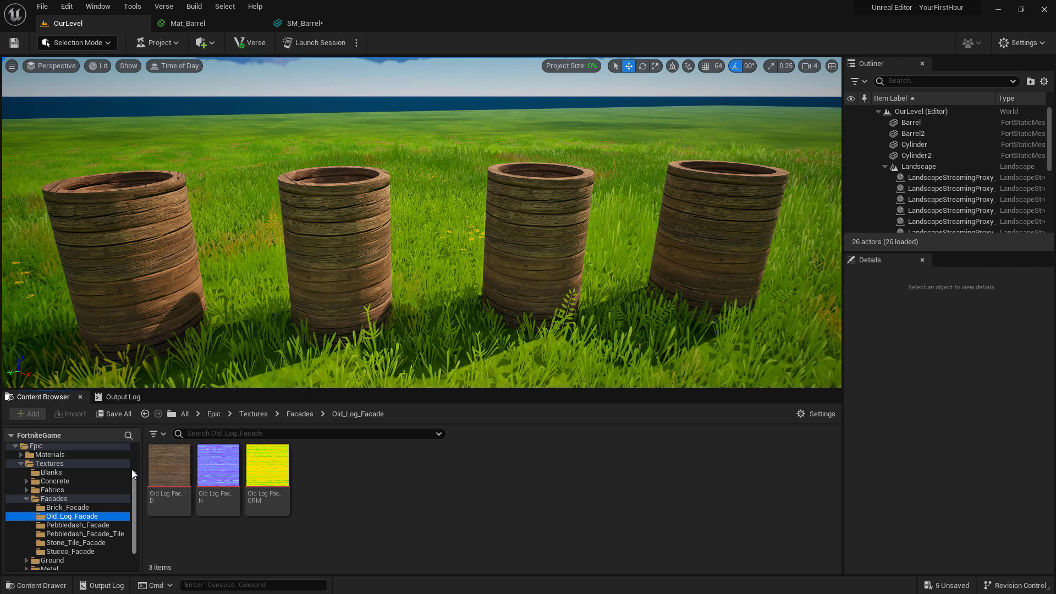
pyautogui.scroll(2, 132, 471)
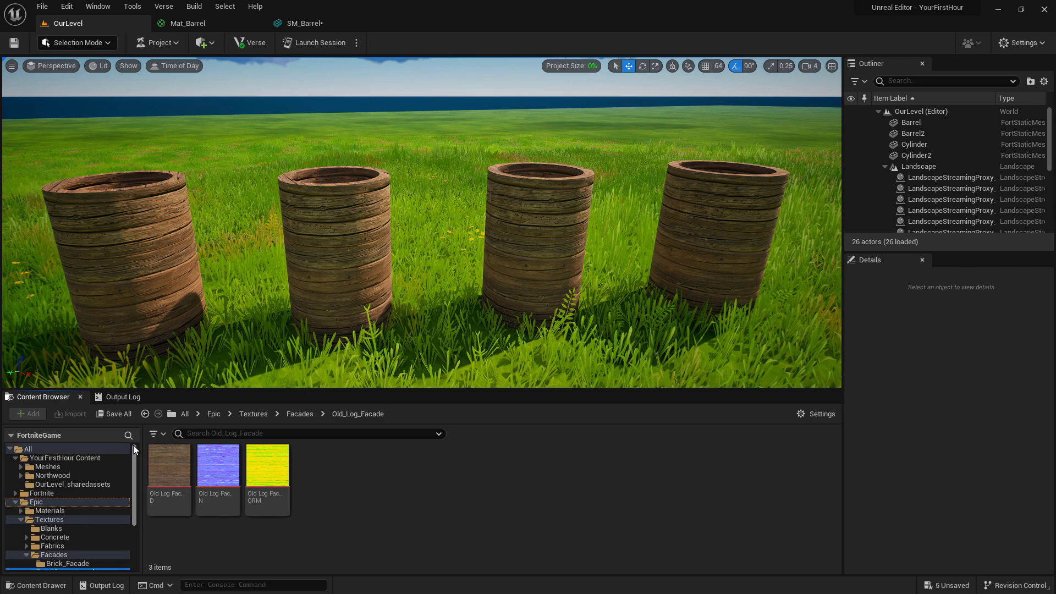
pyautogui.doubleClick(65, 468)
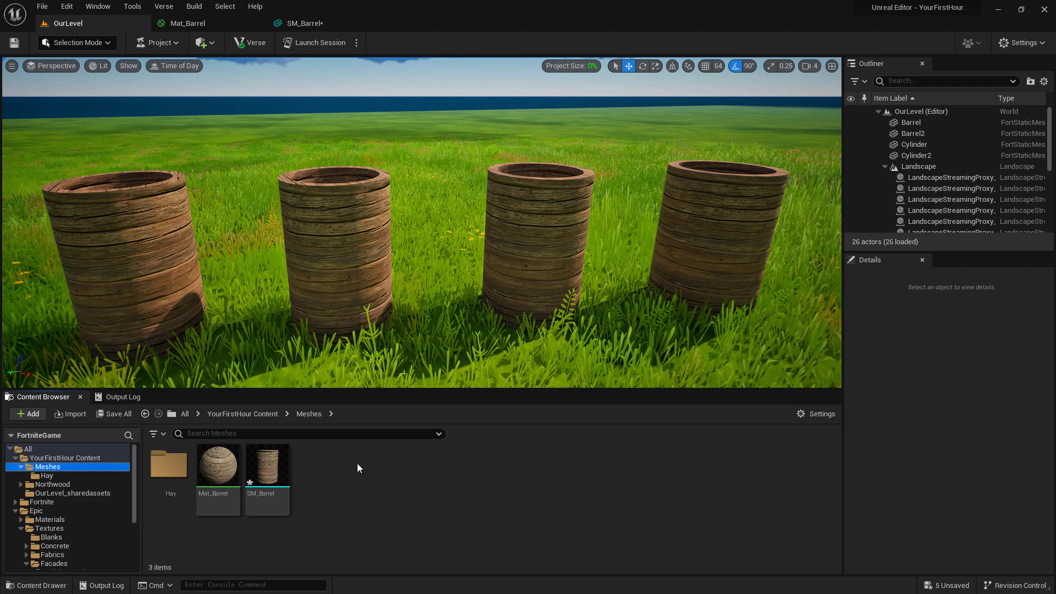
pyautogui.doubleClick(225, 462)
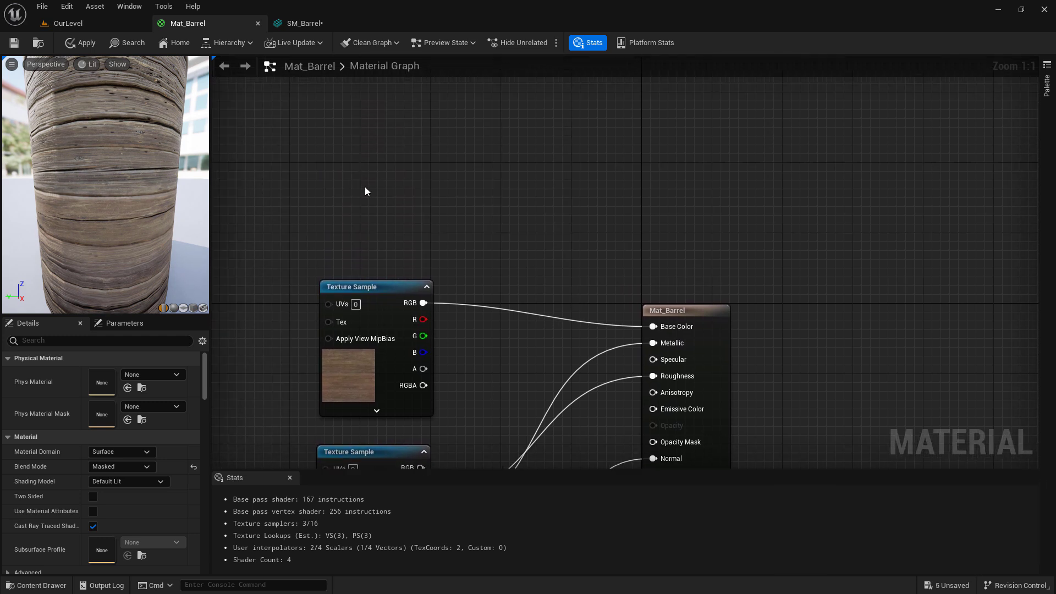
# Add a Constant3Vector, multiply it with the wood colour texture's RGB output, and feed the Multiply result into Base Color.
pyautogui.click(332, 152)
pyautogui.moveTo(439, 173); pyautogui.dragTo(553, 241)
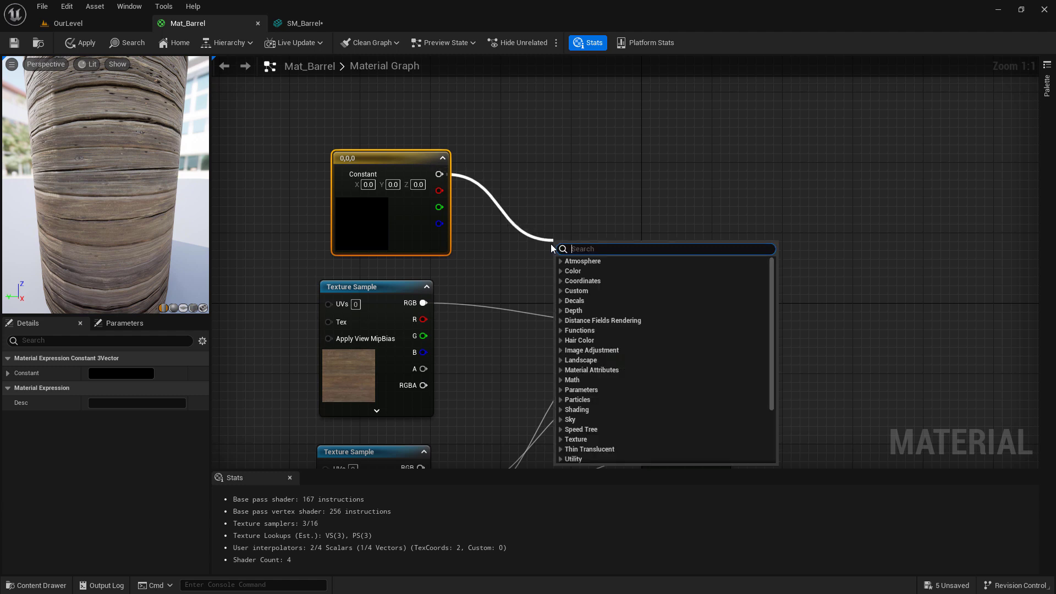
pyautogui.write('multi')
pyautogui.click(590, 270)
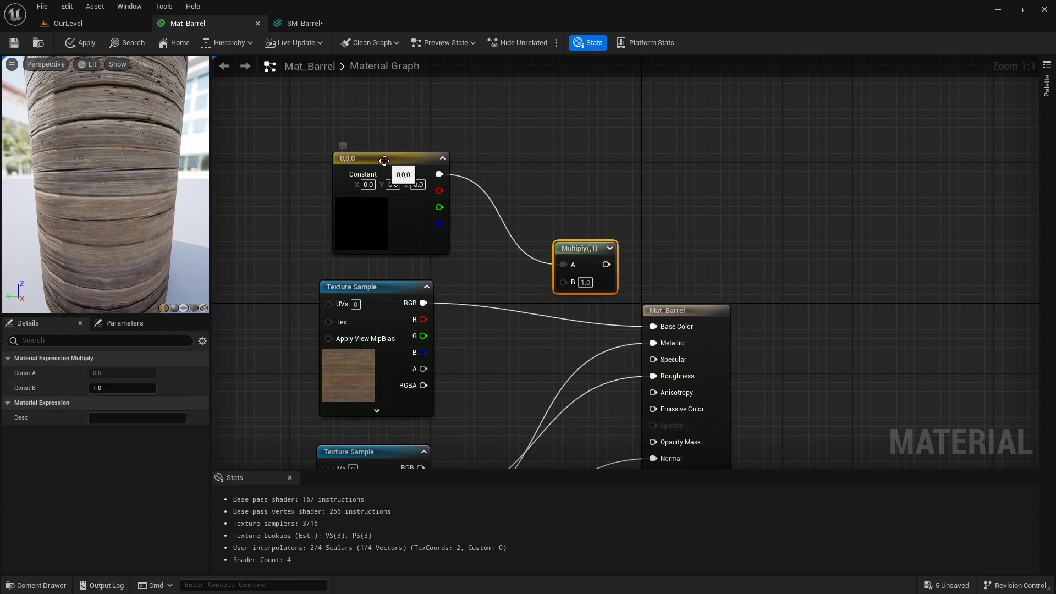
pyautogui.moveTo(383, 160); pyautogui.dragTo(373, 145)
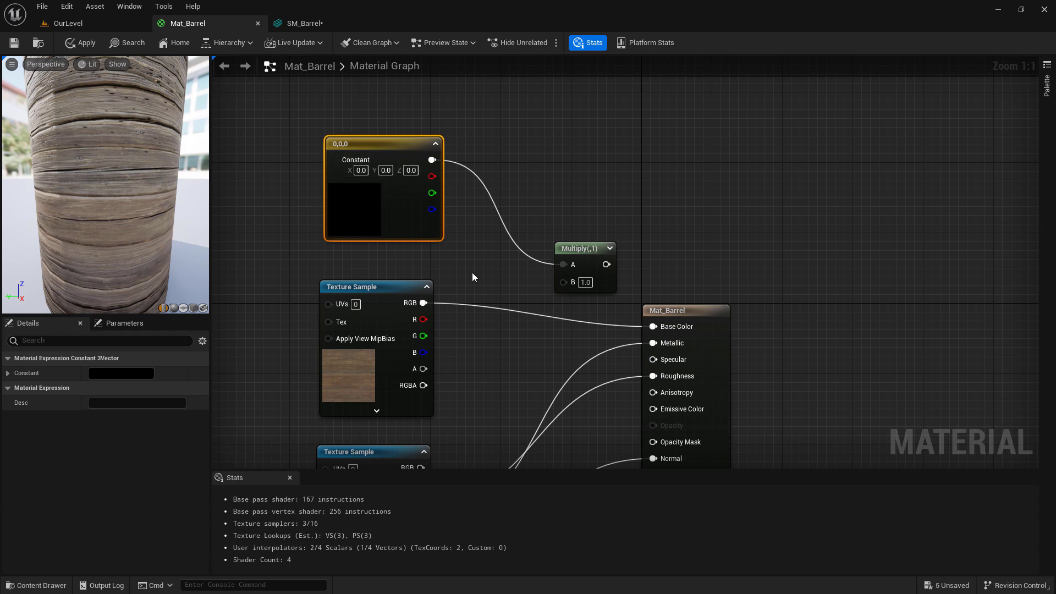
pyautogui.moveTo(423, 302); pyautogui.dragTo(653, 326)
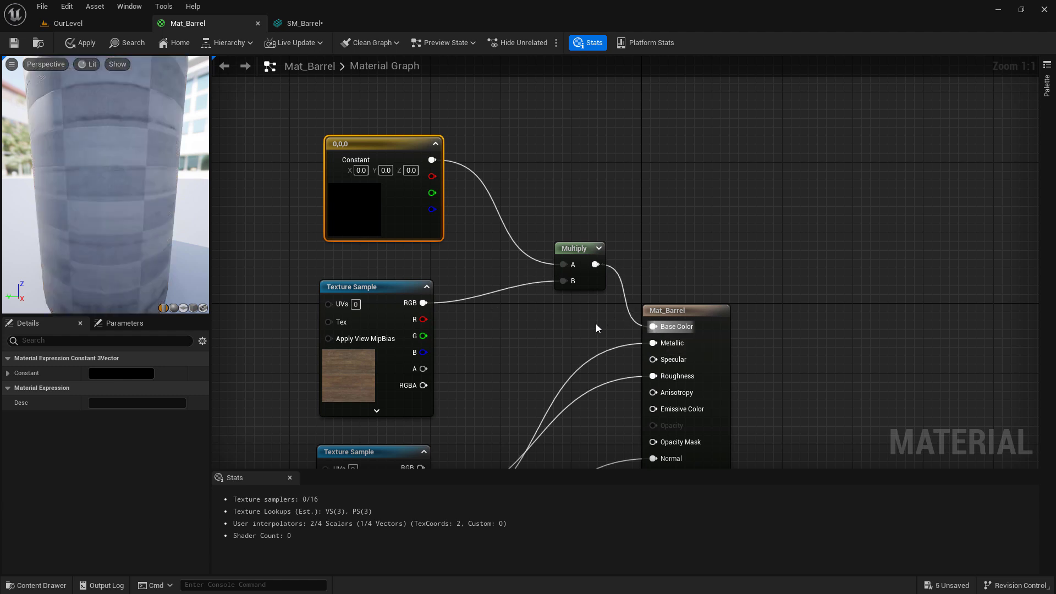
pyautogui.moveTo(104, 165); pyautogui.dragTo(104, 214)
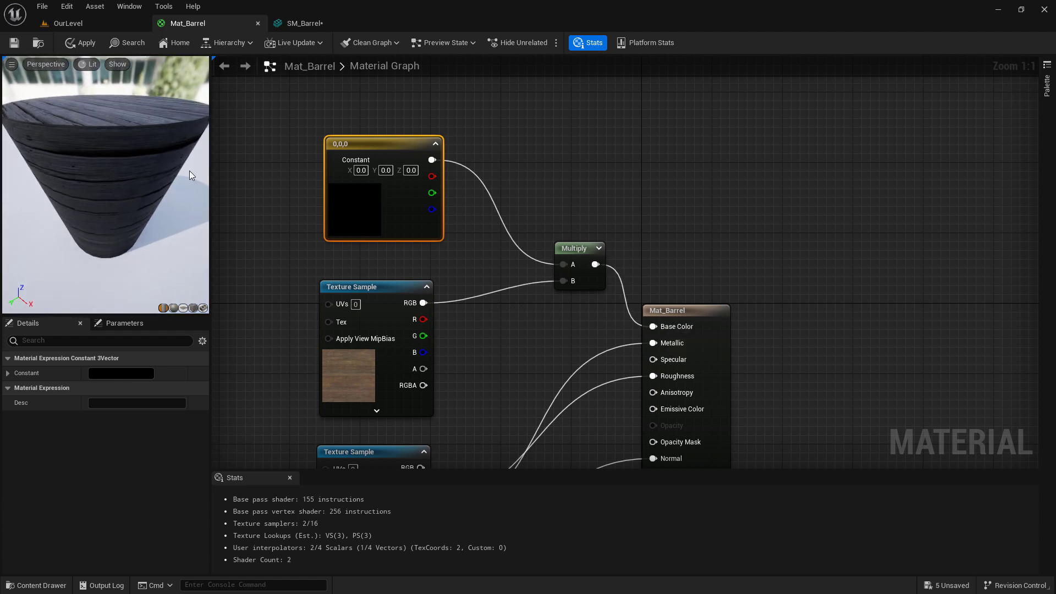
# Set the Constant3Vector colour to white (1, 1, 1) and check the material preview.
pyautogui.doubleClick(355, 206)
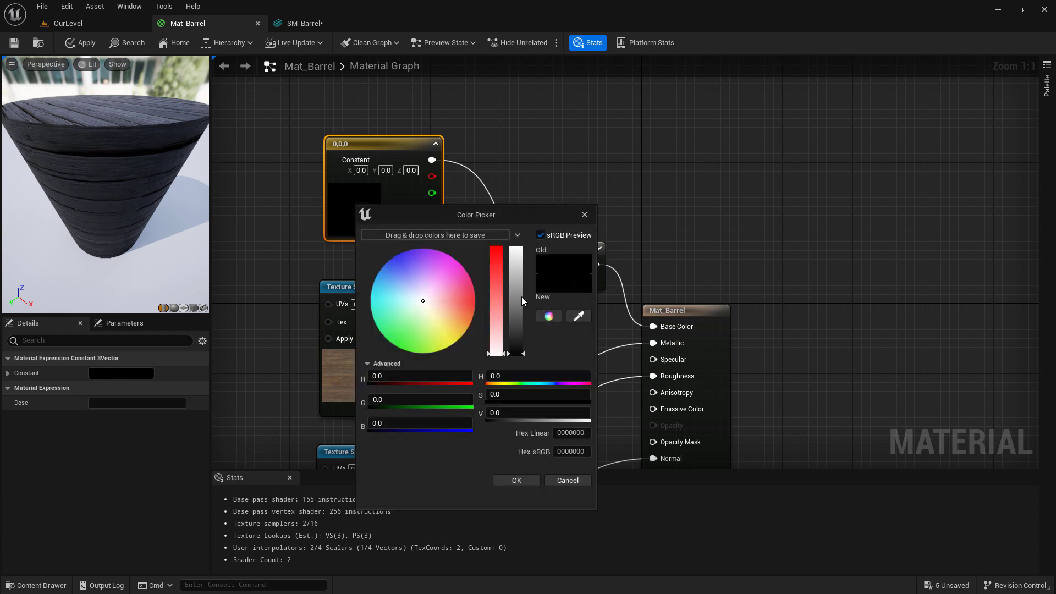
pyautogui.moveTo(521, 295); pyautogui.dragTo(517, 248)
pyautogui.click(516, 480)
pyautogui.moveTo(105, 165); pyautogui.dragTo(105, 198)
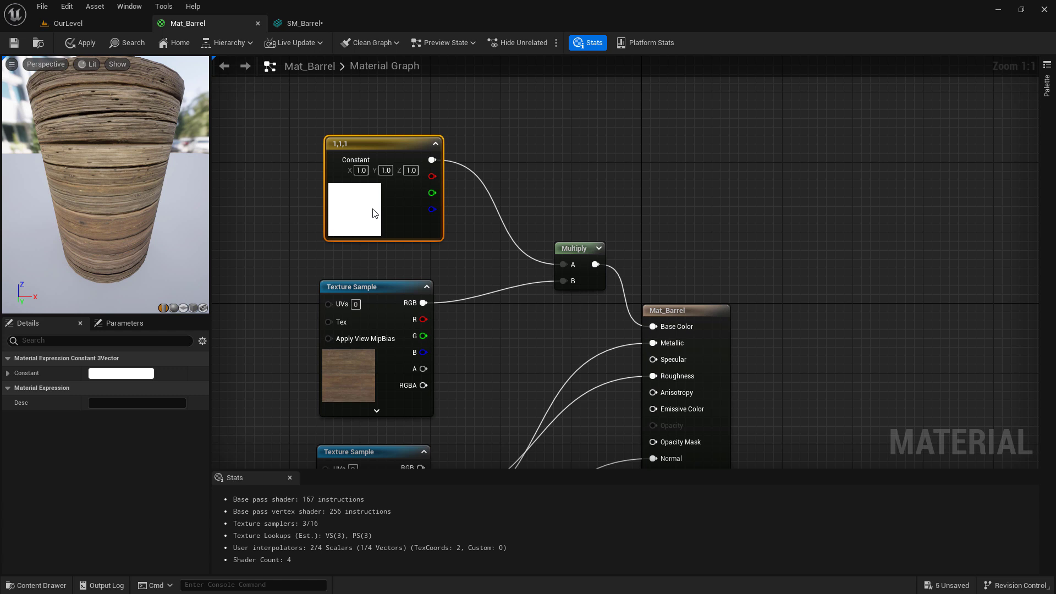
# Convert the white colour constant to a parameter named Tint and save the material.
pyautogui.rightClick(367, 143)
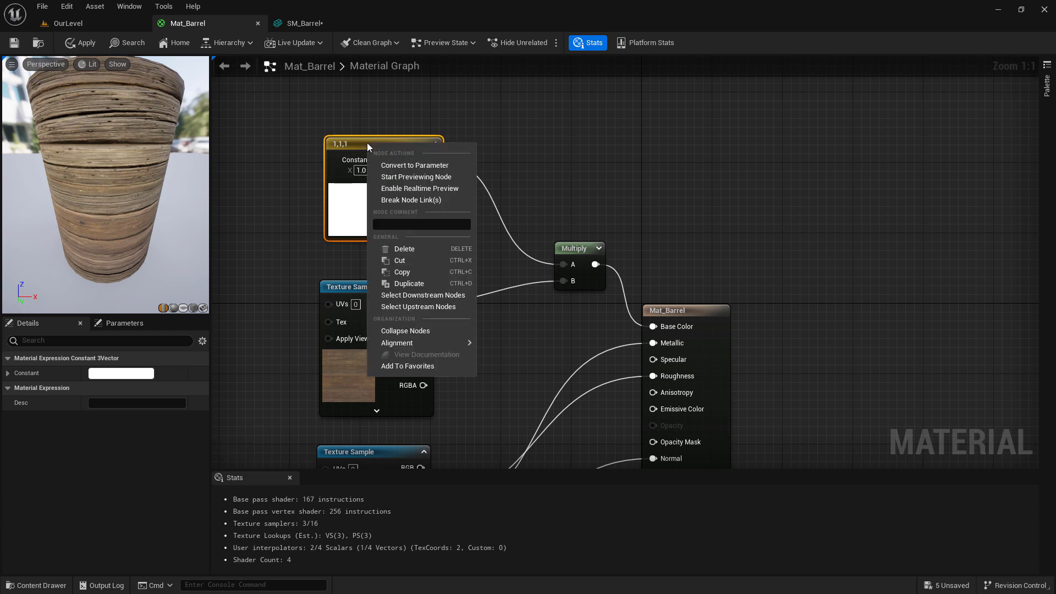
pyautogui.click(400, 165)
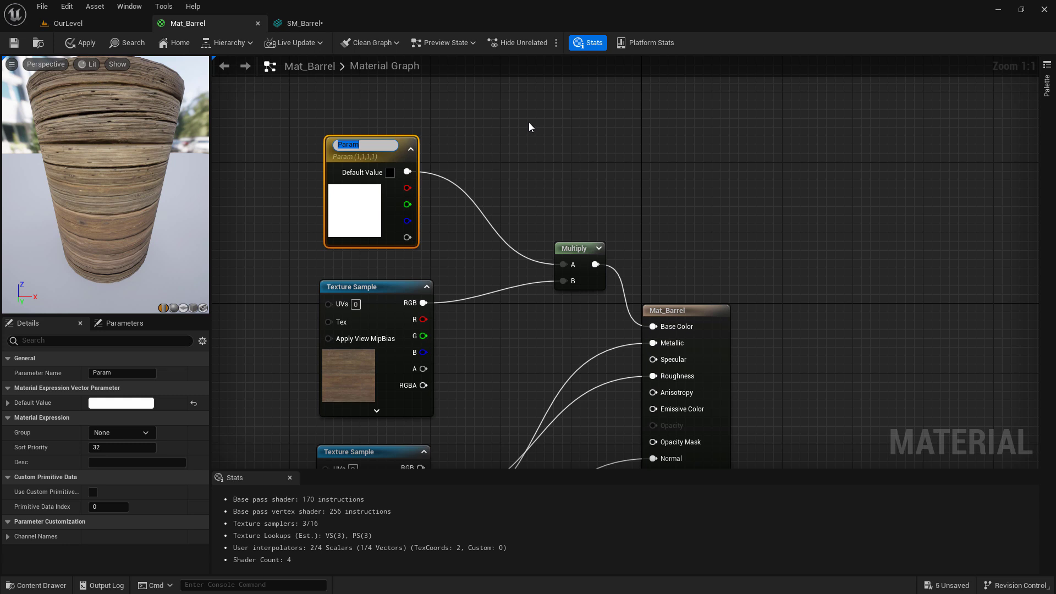
pyautogui.write('Tint')
pyautogui.press('Return')
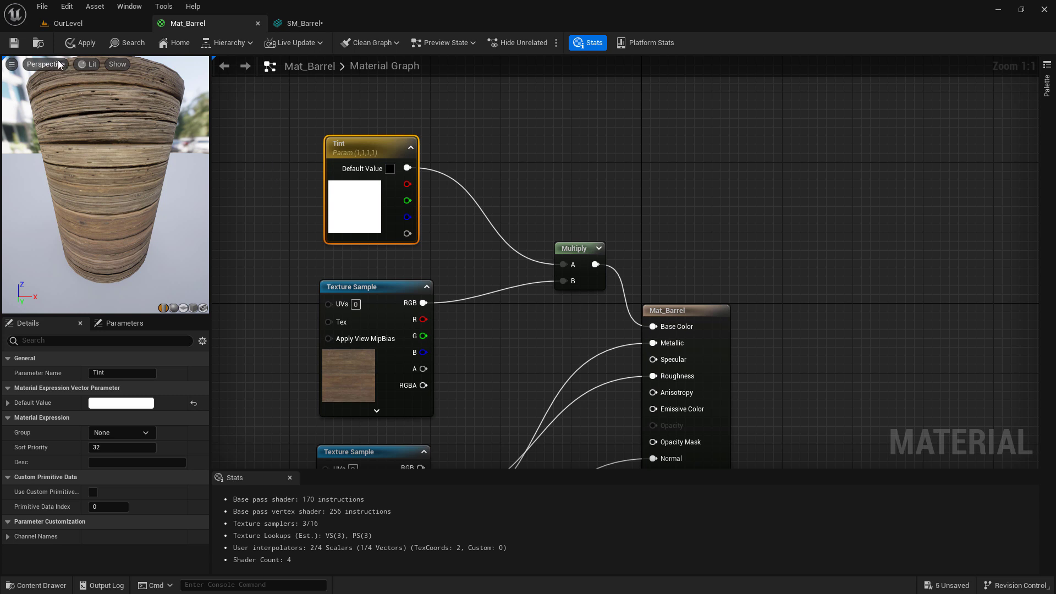
pyautogui.click(14, 44)
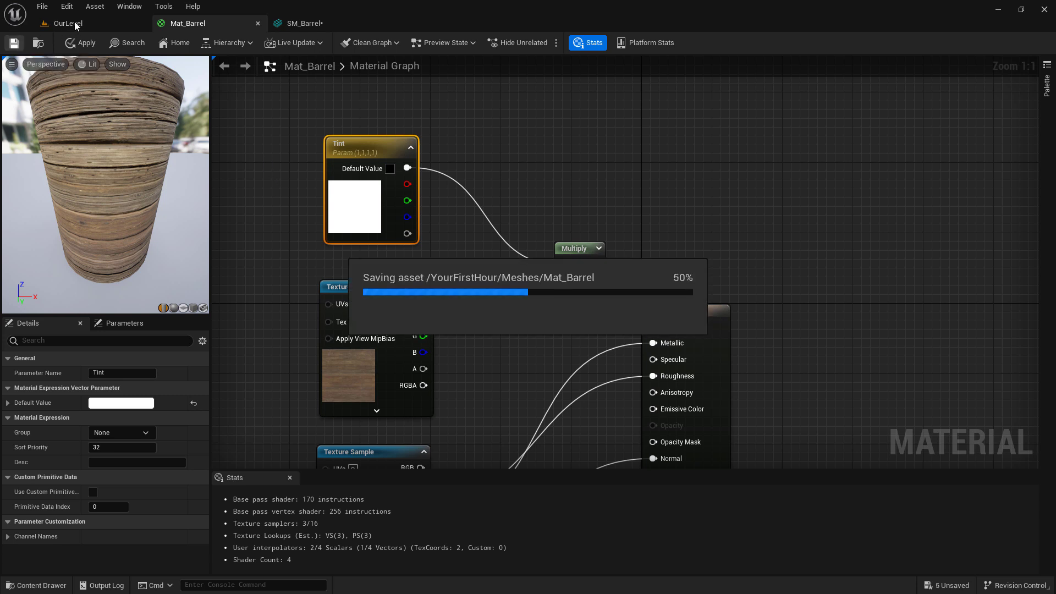
# Create a material instance of Mat_Barrel named Mat_Barrel_Blue and apply it to the Barrel actor, second in the row.
pyautogui.click(77, 22)
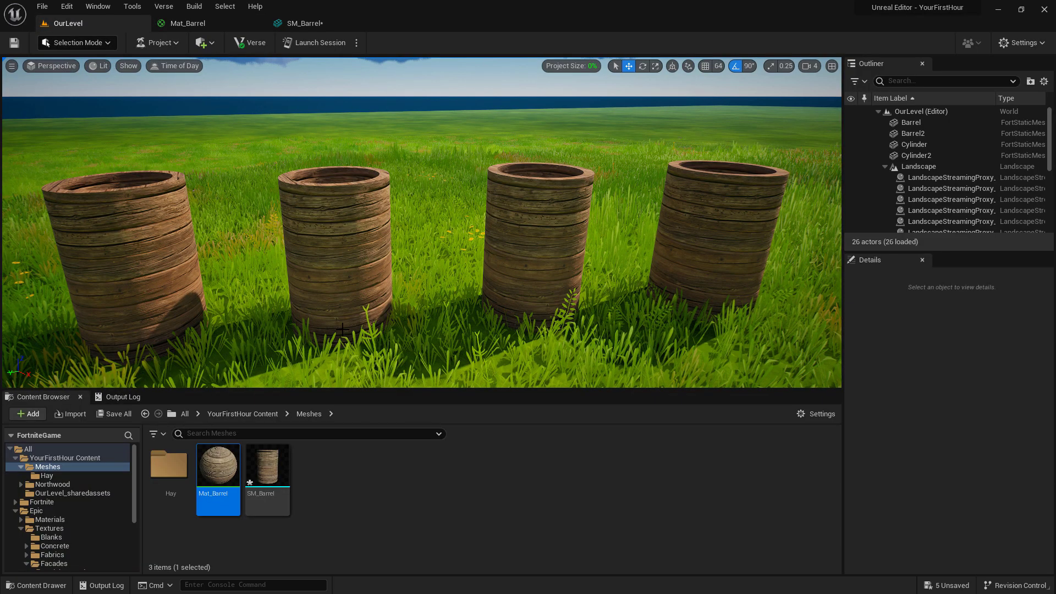
pyautogui.rightClick(214, 469)
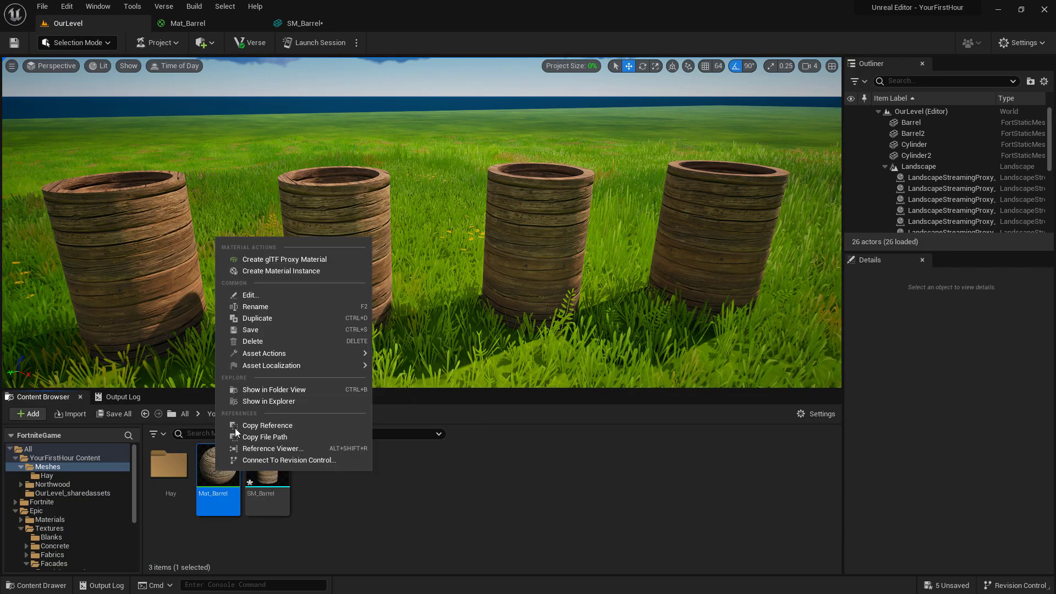
pyautogui.click(281, 270)
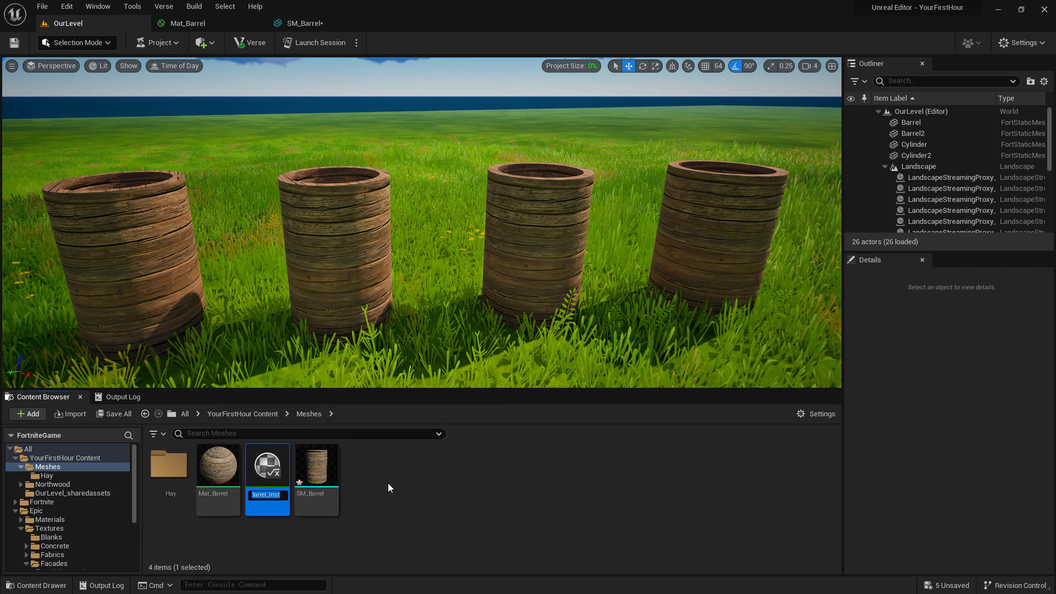
pyautogui.press('End')
pyautogui.press('BackSpace')
pyautogui.press('BackSpace')
pyautogui.press('BackSpace')
pyautogui.press('BackSpace')
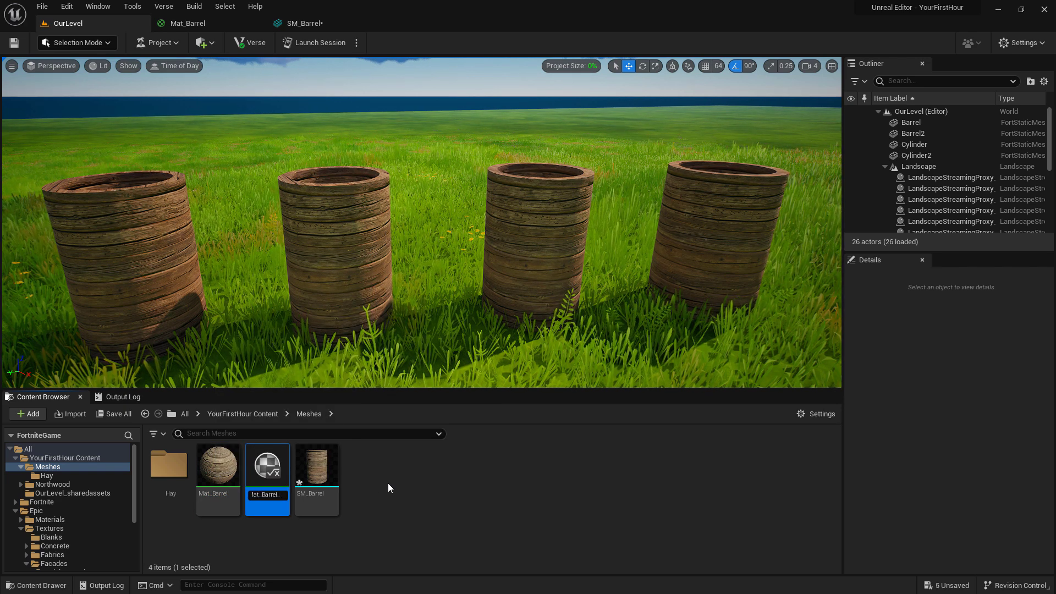
pyautogui.write('Blue')
pyautogui.press('Return')
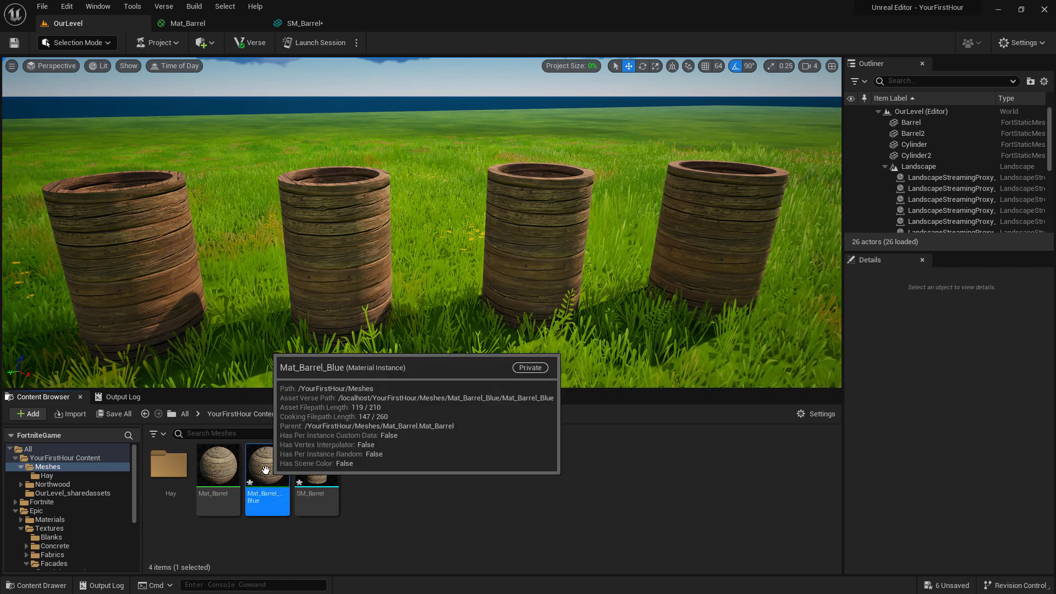
pyautogui.moveTo(265, 469); pyautogui.dragTo(330, 265)
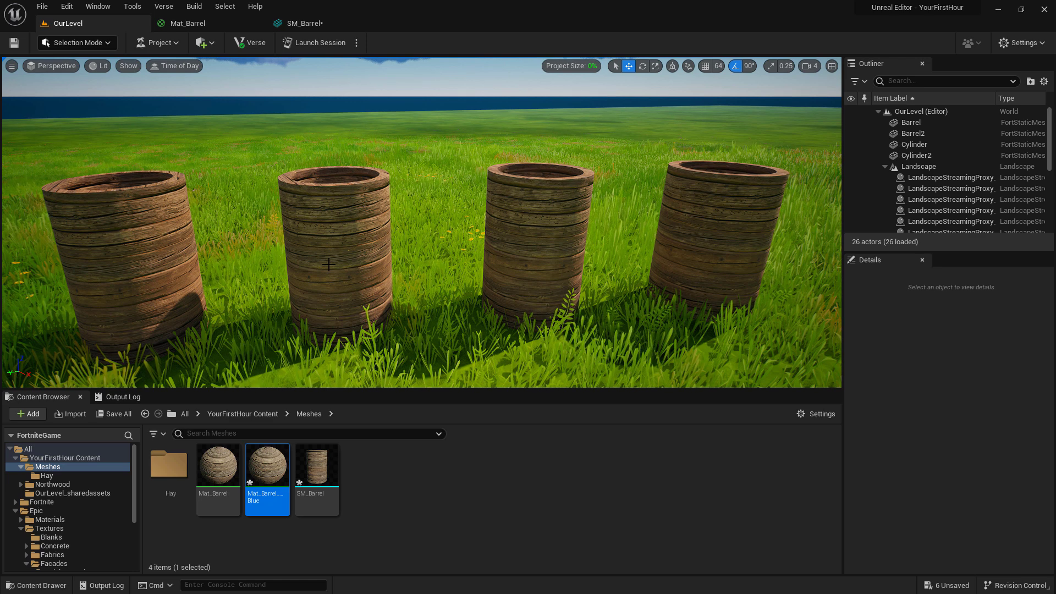
pyautogui.click(328, 265)
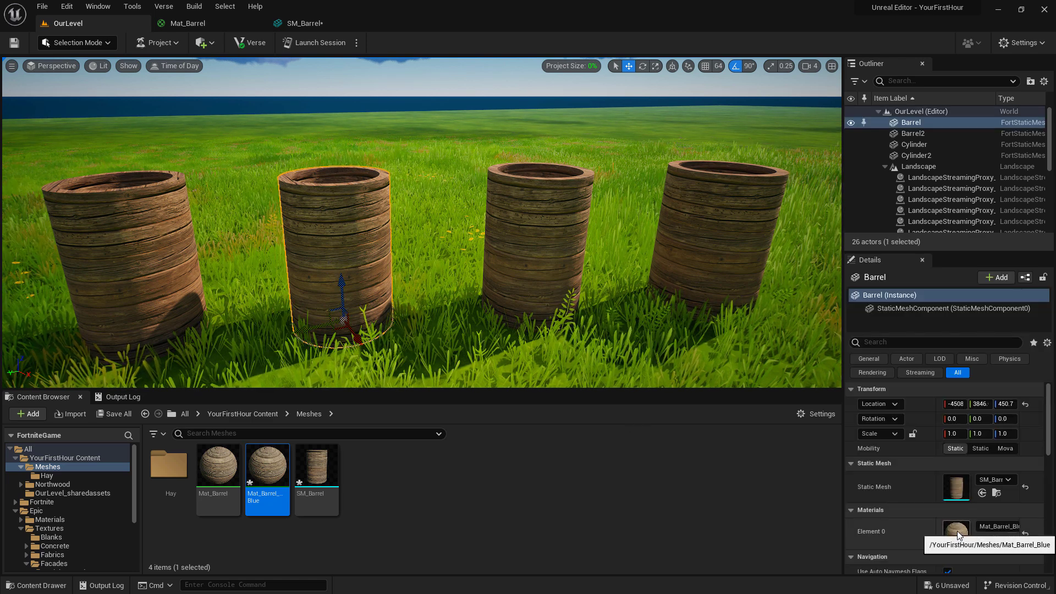
# Override Mat_Barrel_Blue's Tint with a blue of about R 0.23, G 0.27, B 1.0 and save the instance.
pyautogui.doubleClick(267, 466)
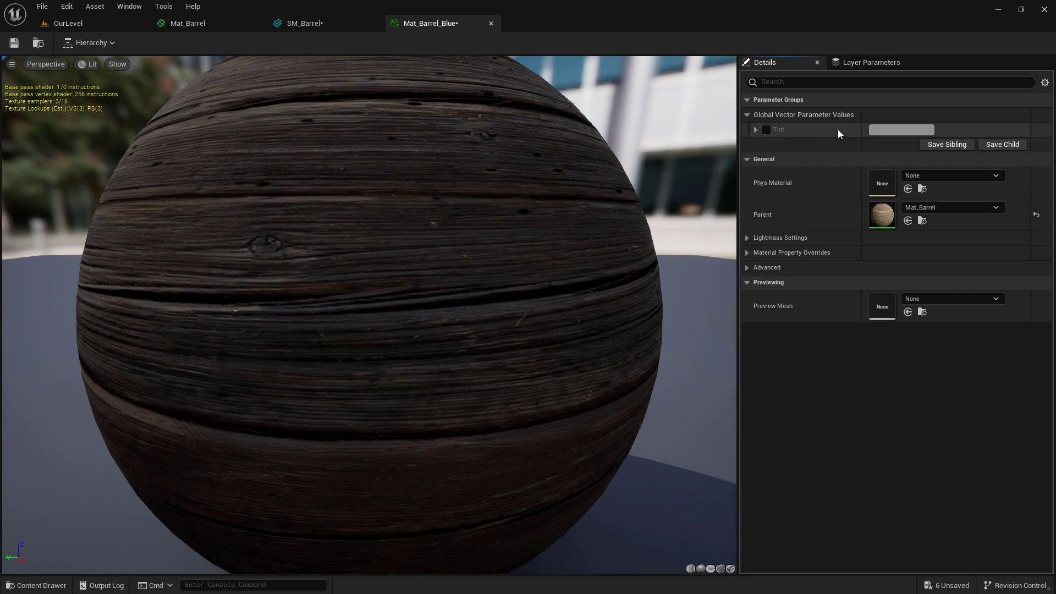
pyautogui.click(766, 130)
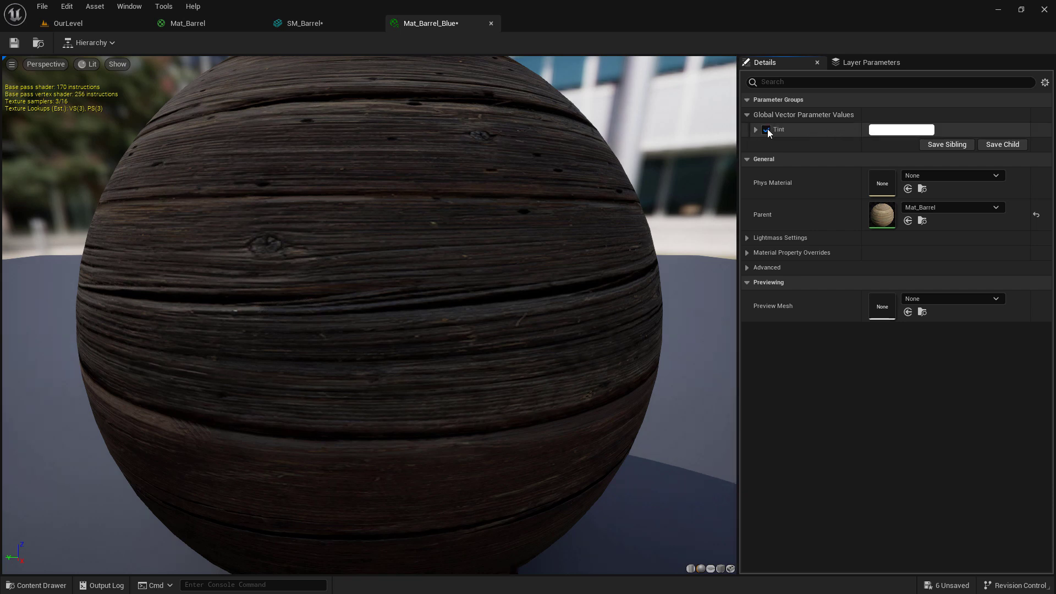
pyautogui.click(881, 133)
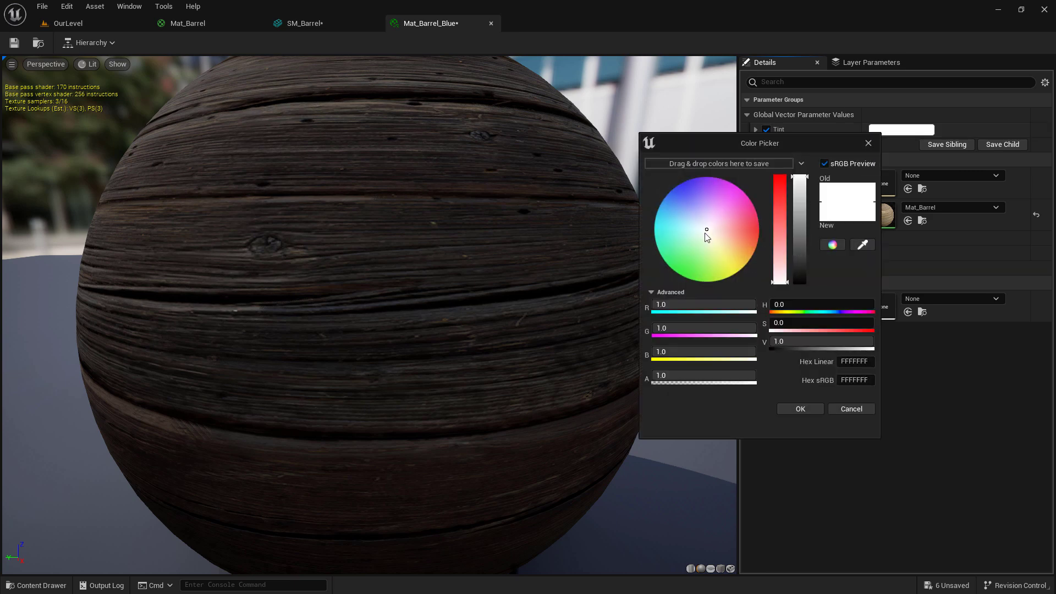
pyautogui.moveTo(678, 190); pyautogui.dragTo(684, 197)
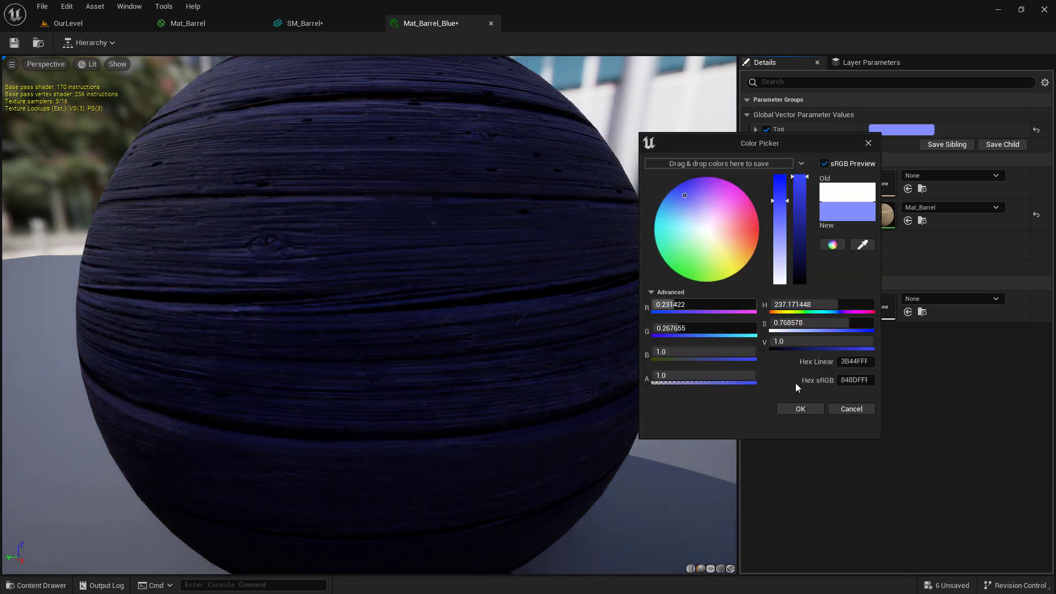
pyautogui.click(800, 408)
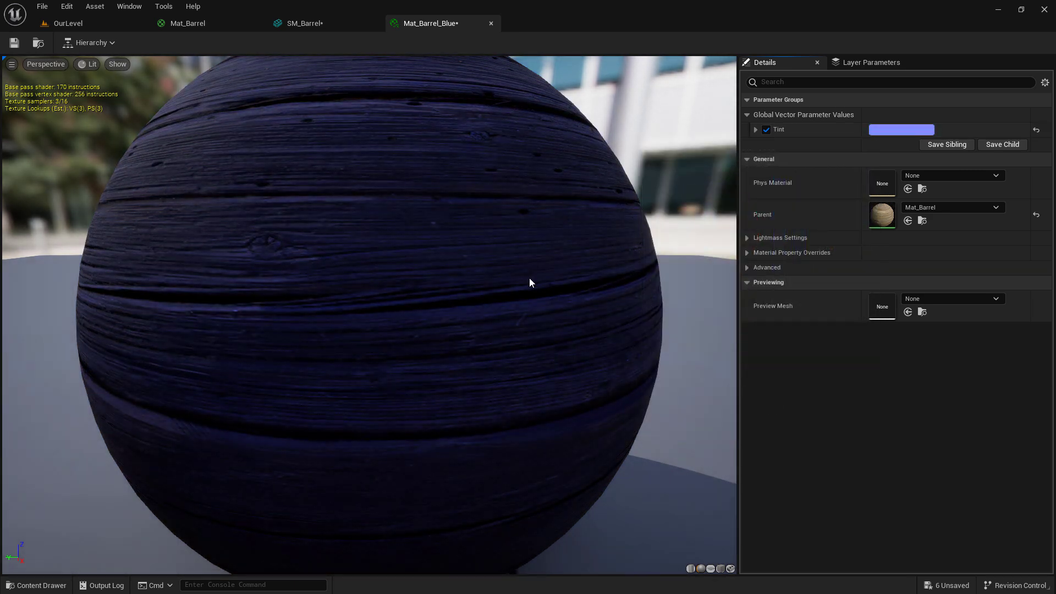
pyautogui.click(14, 42)
# Return to OurLevel and compare the blue-tinted barrel with the other three, selecting them one by one.
pyautogui.click(74, 23)
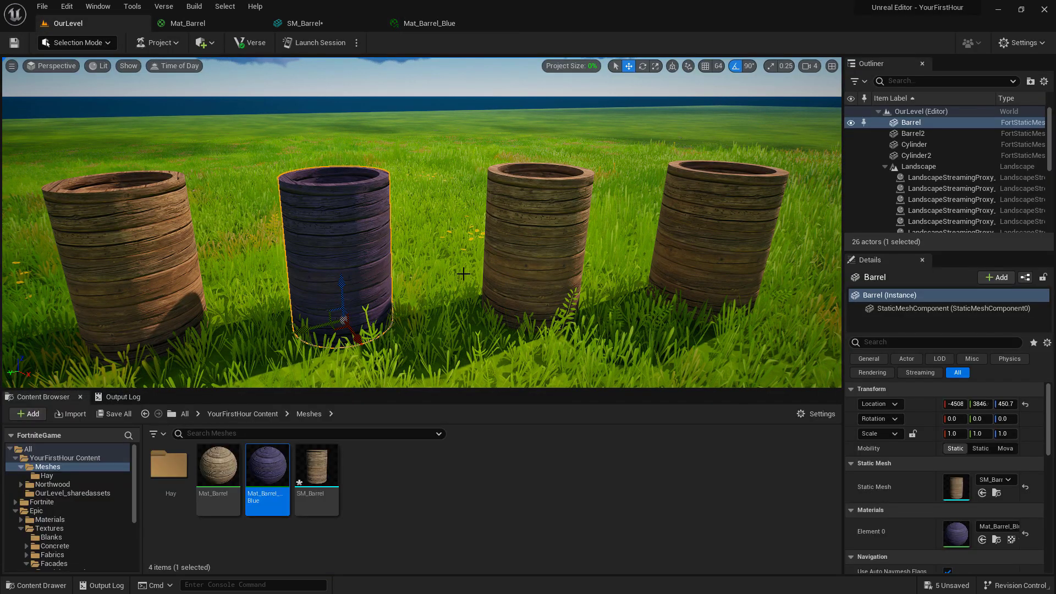
pyautogui.hotkey('ctrl', 'z')
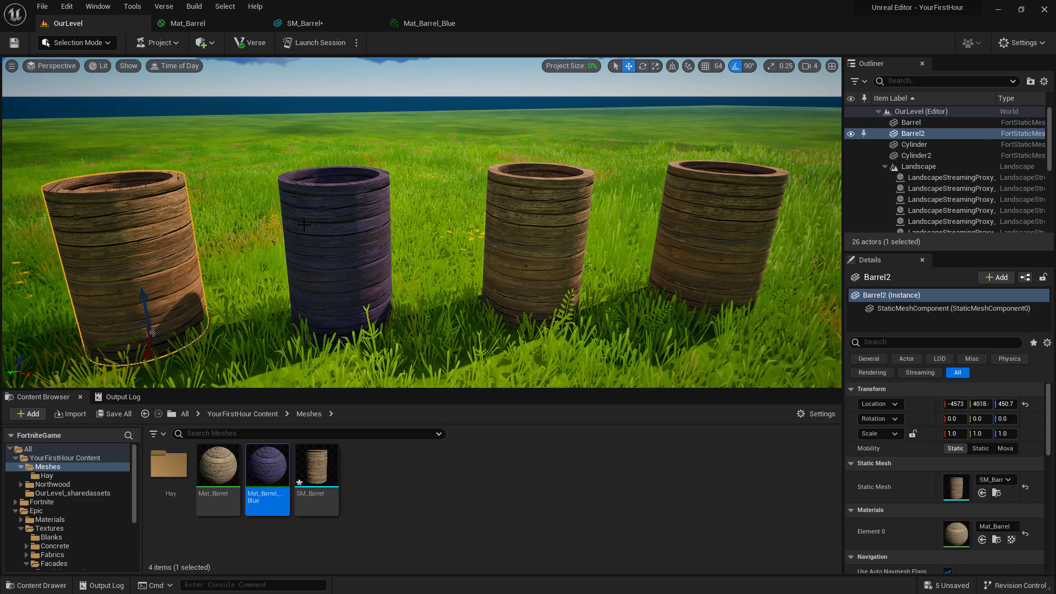
pyautogui.hotkey('ctrl', 'y')
pyautogui.click(560, 210)
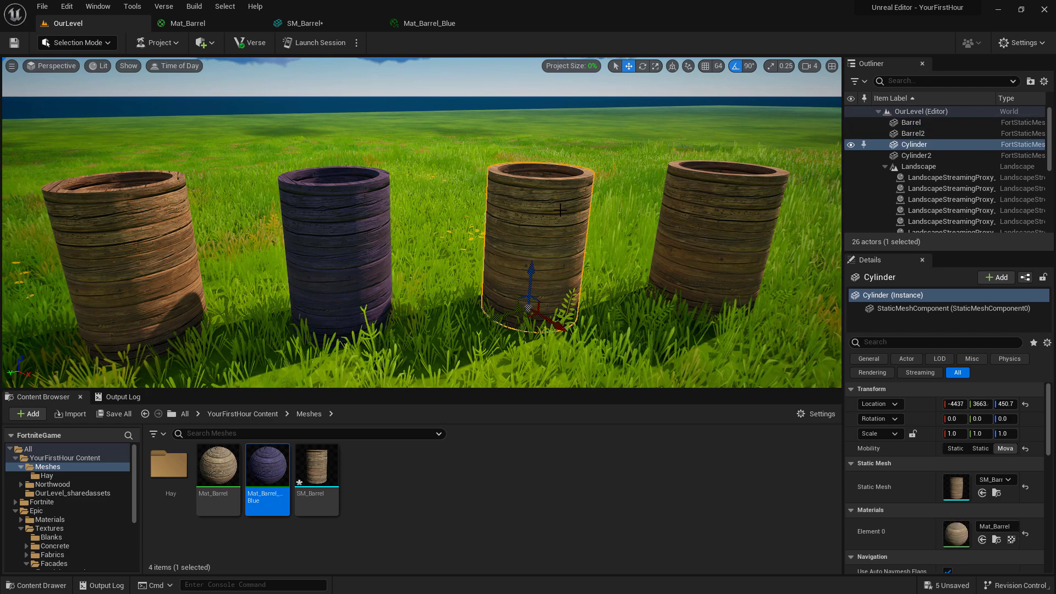
pyautogui.click(684, 214)
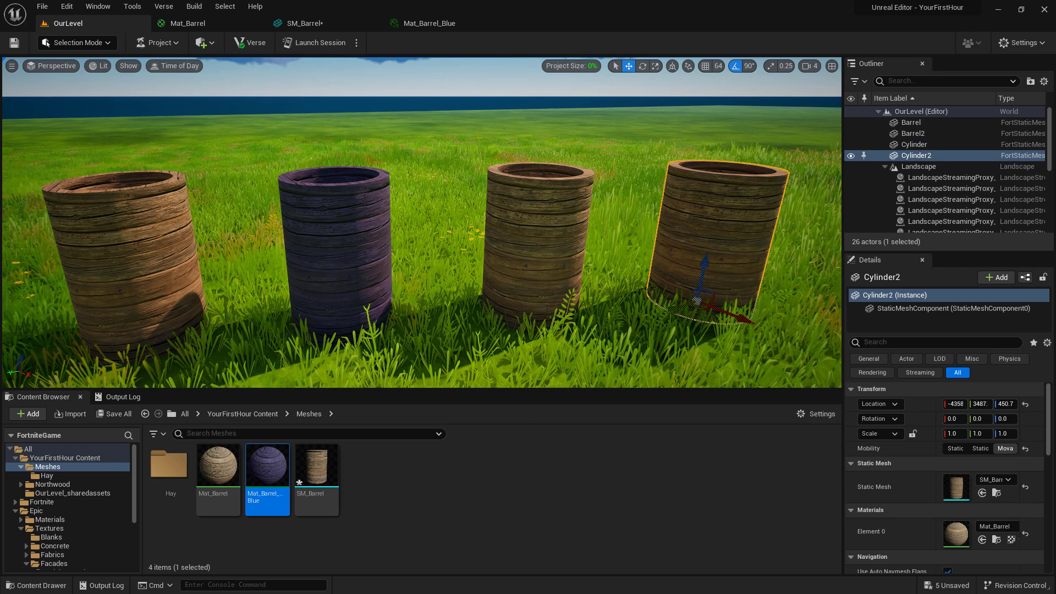
# Create two more material instances of Mat_Barrel, naming the second one Mat_Barrel_Red.
pyautogui.click(419, 465)
pyautogui.rightClick(220, 468)
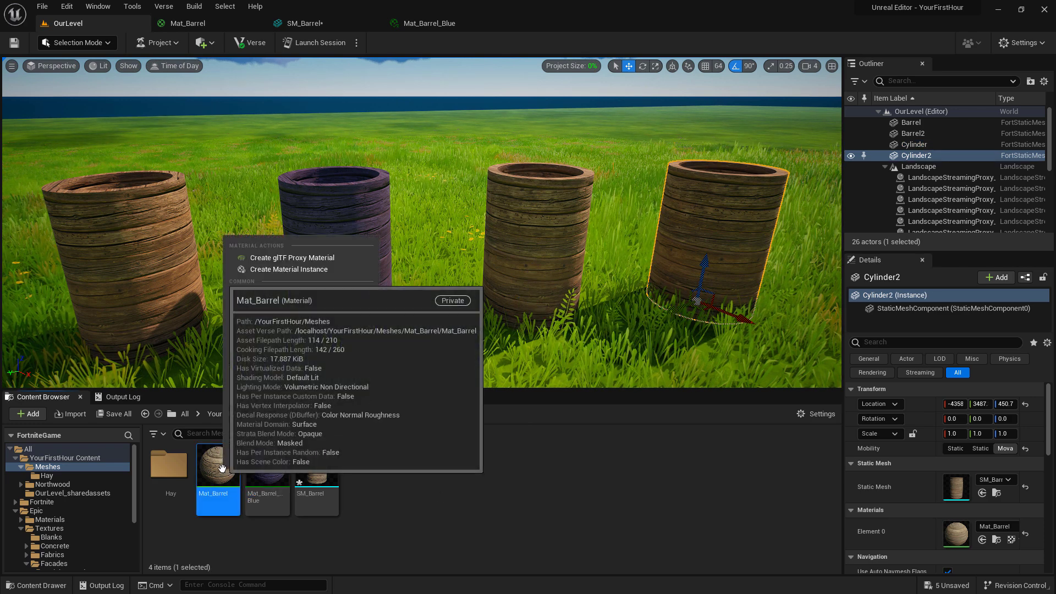
pyautogui.click(323, 275)
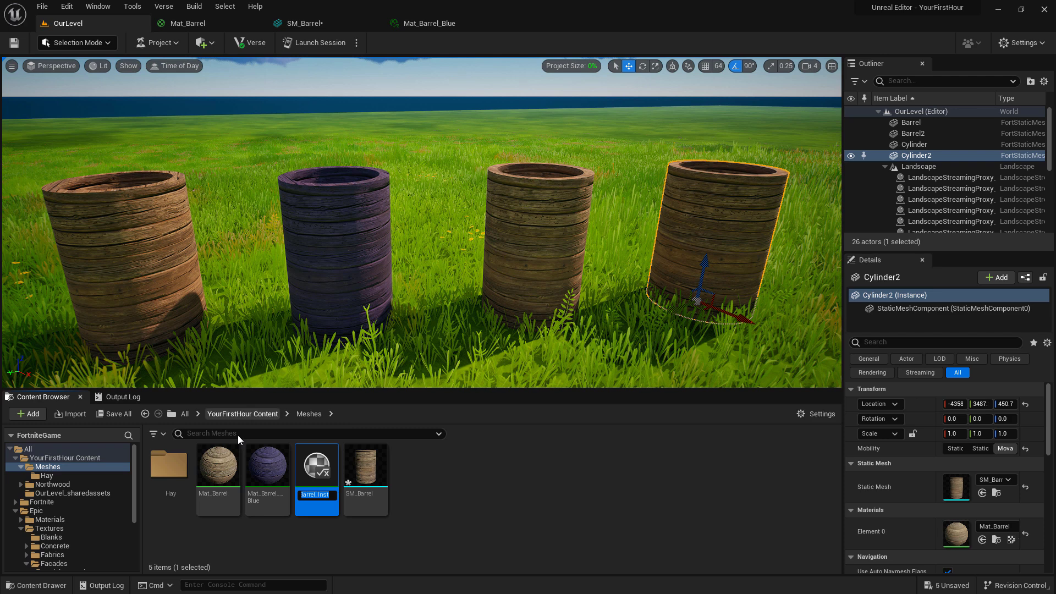
pyautogui.rightClick(226, 468)
pyautogui.click(297, 271)
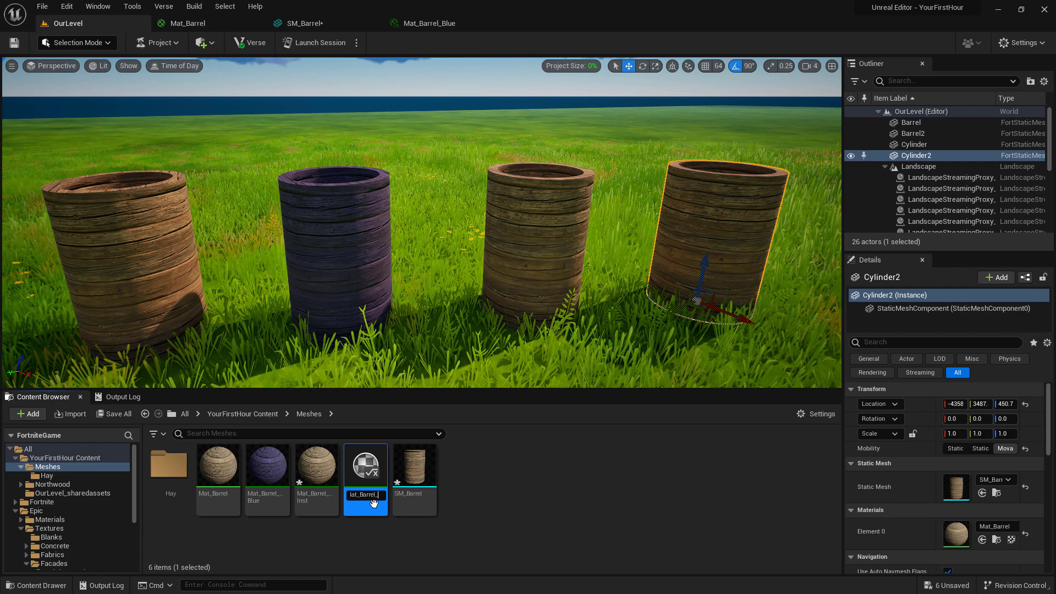
pyautogui.write('Red')
# Rename the remaining default-named material instance as Mat_Barrel_Green.
pyautogui.click(326, 469)
pyautogui.press('F2')
pyautogui.write('Mat_Barrel_Green')
pyautogui.press('Return')
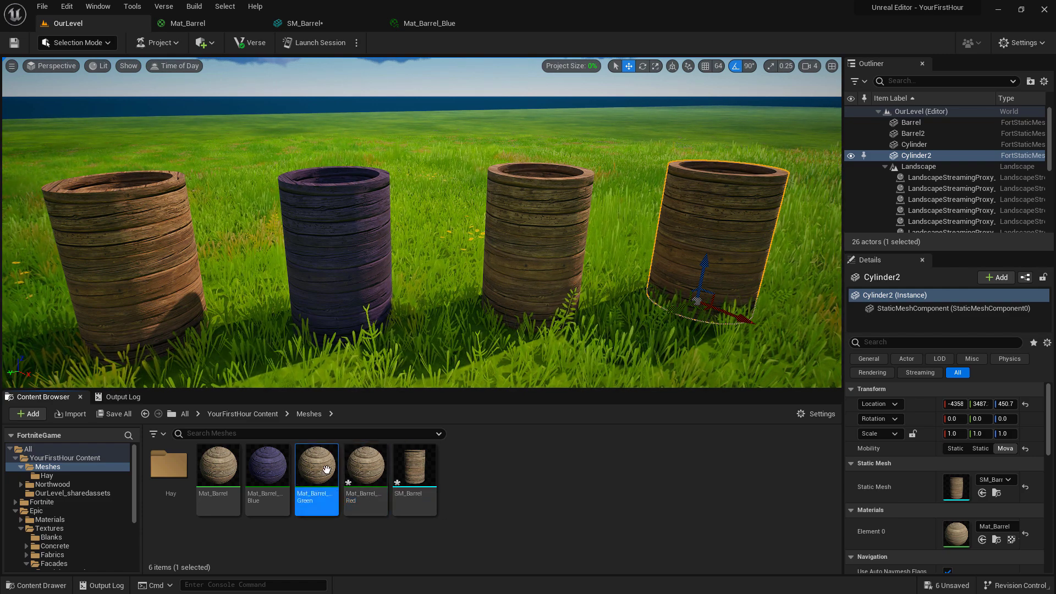
# Override Mat_Barrel_Green's Tint with green and Mat_Barrel_Red's Tint with R 1.0, G 0.0, B 0.160625, and save the instances.
pyautogui.doubleClick(327, 469)
pyautogui.click(902, 130)
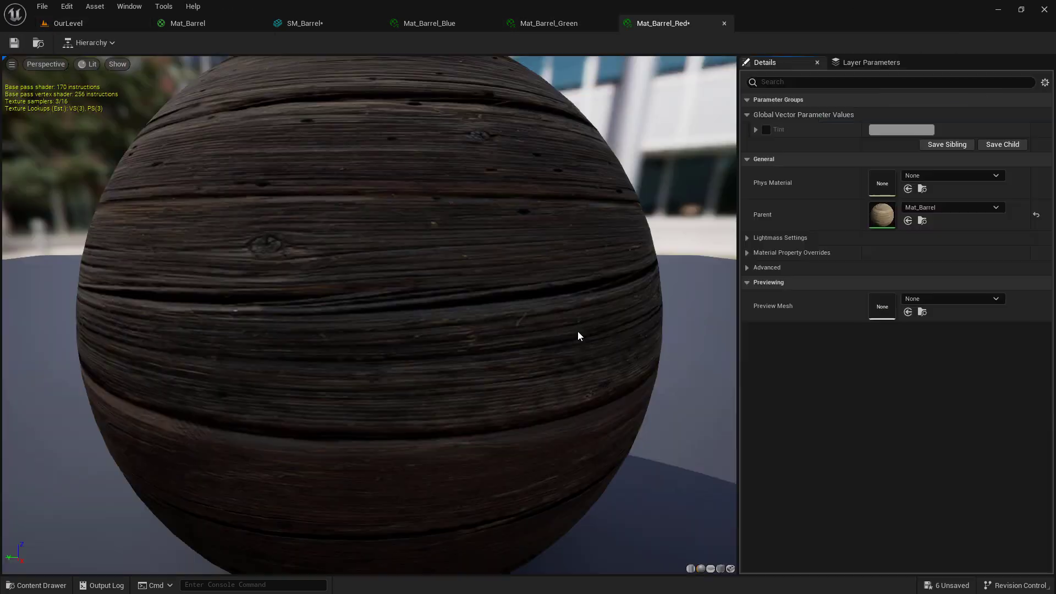
pyautogui.click(902, 129)
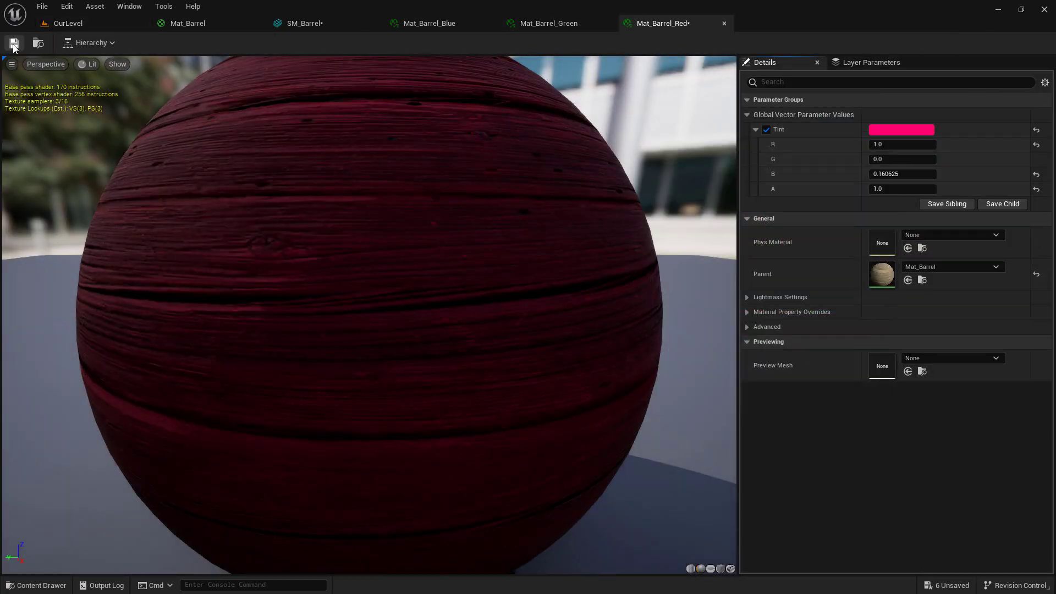
pyautogui.click(13, 44)
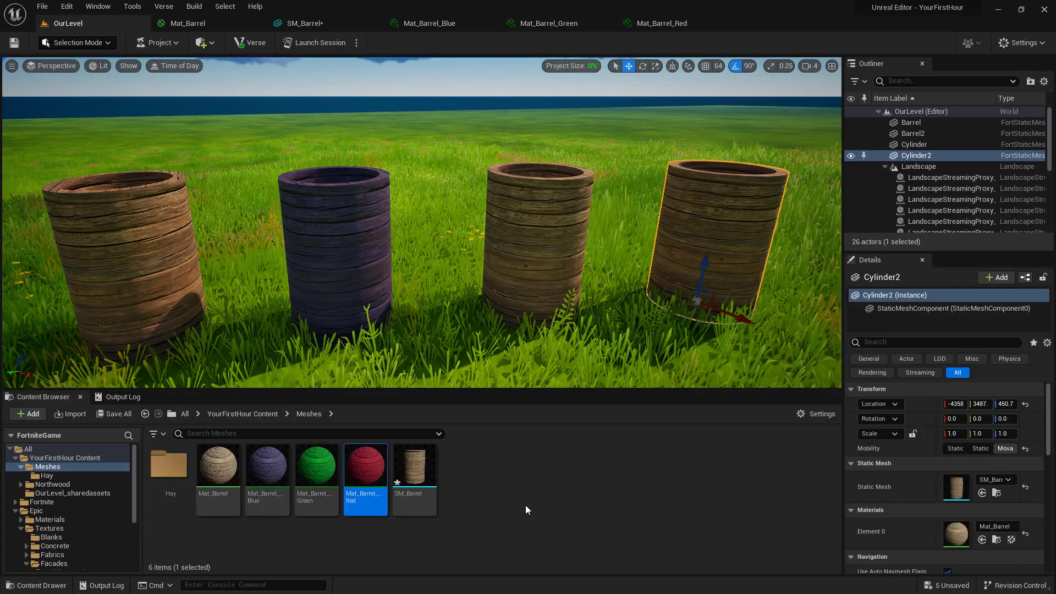
# Apply Mat_Barrel_Green to the third barrel and Mat_Barrel_Red to the fourth barrel in OurLevel, and clear the selection.
pyautogui.click(317, 467)
pyautogui.moveTo(317, 467); pyautogui.dragTo(511, 261)
pyautogui.moveTo(365, 468); pyautogui.dragTo(710, 236)
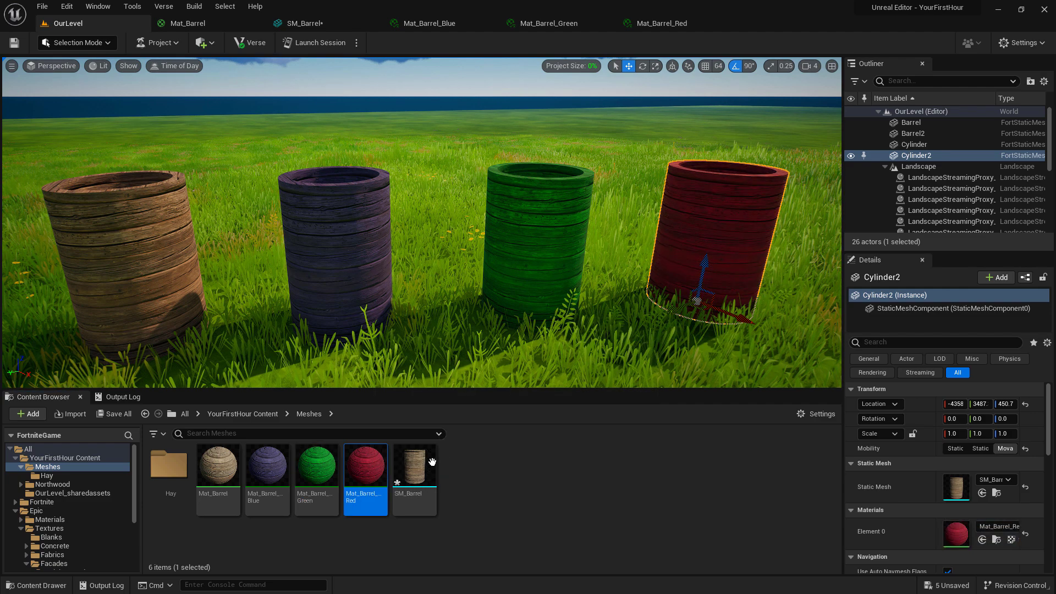
pyautogui.press('Escape')
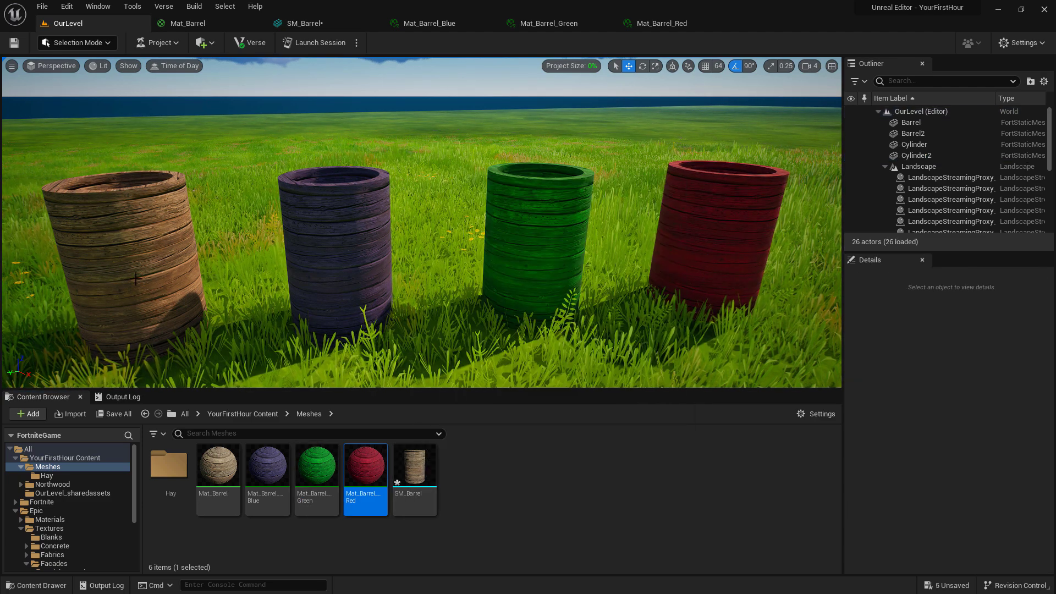
# Return to Mat_Barrel's material graph and browse the categories of nodes that can be added to it.
pyautogui.moveTo(370, 499)
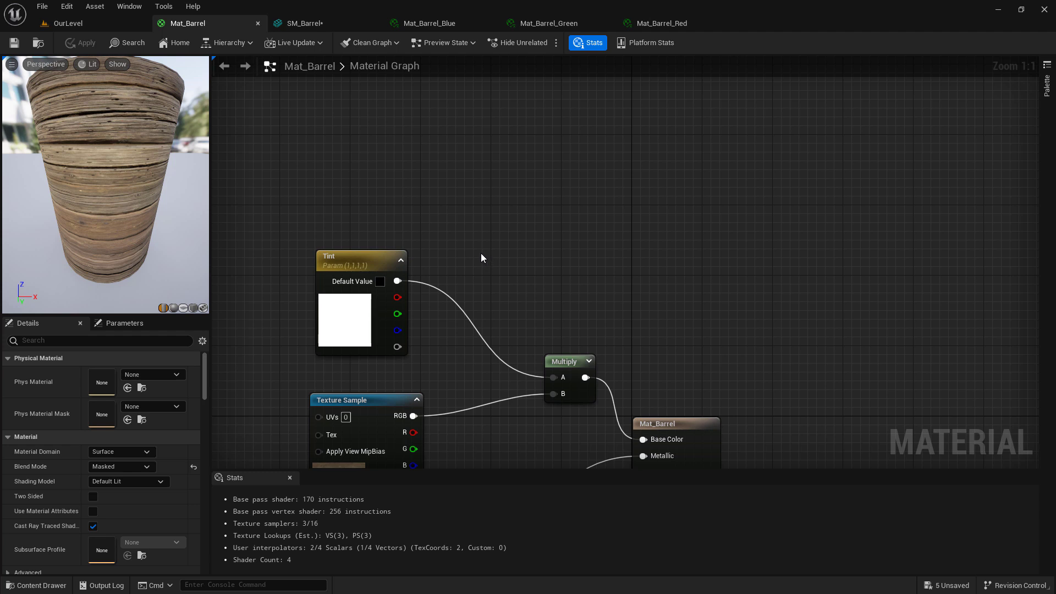
pyautogui.click(1048, 85)
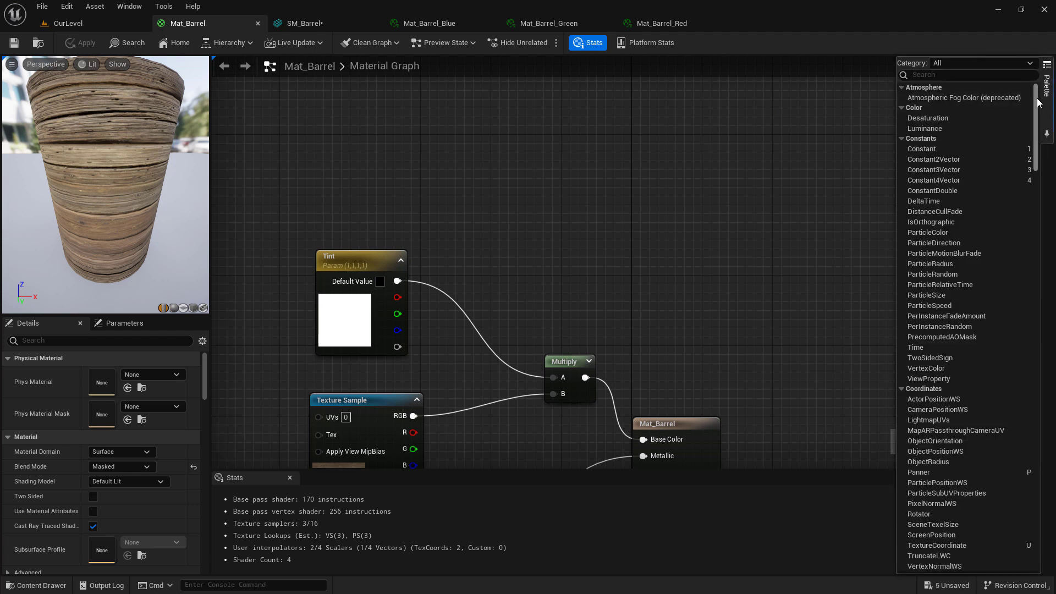
pyautogui.moveTo(1037, 103); pyautogui.dragTo(1031, 152)
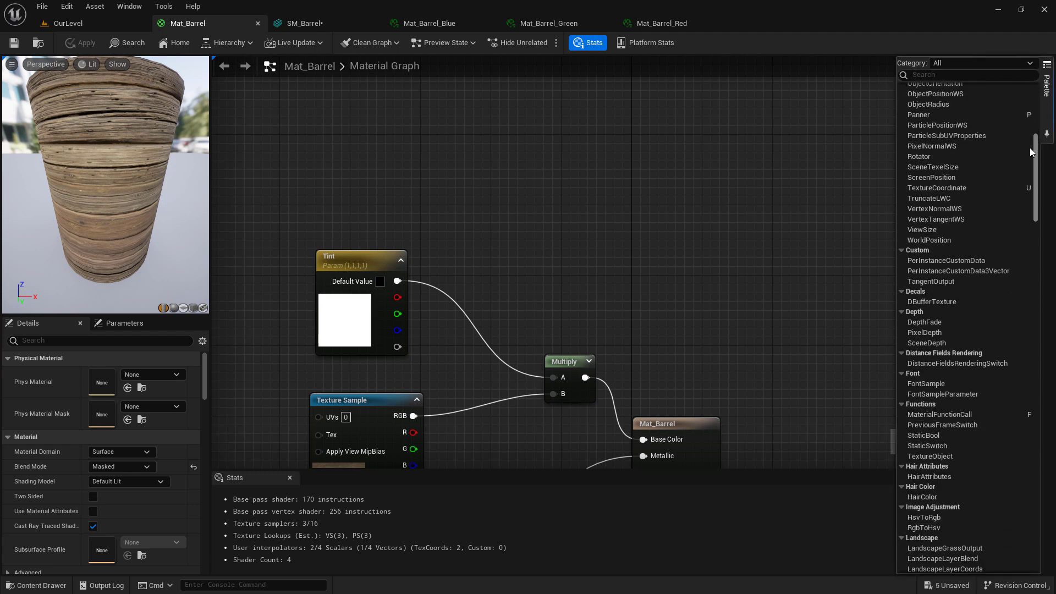
pyautogui.scroll(10, 1029, 153)
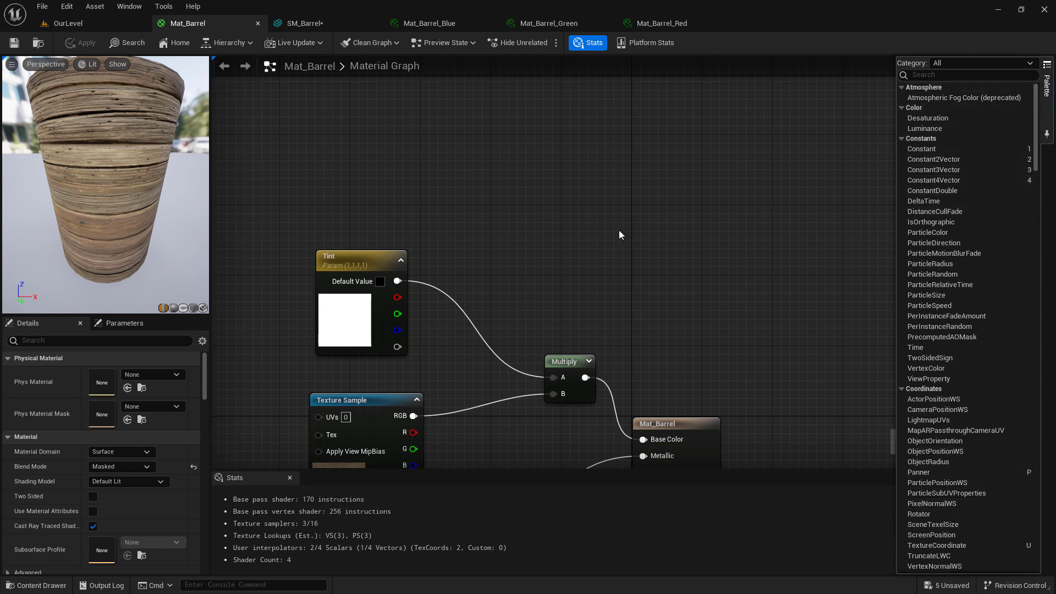
pyautogui.rightClick(491, 218)
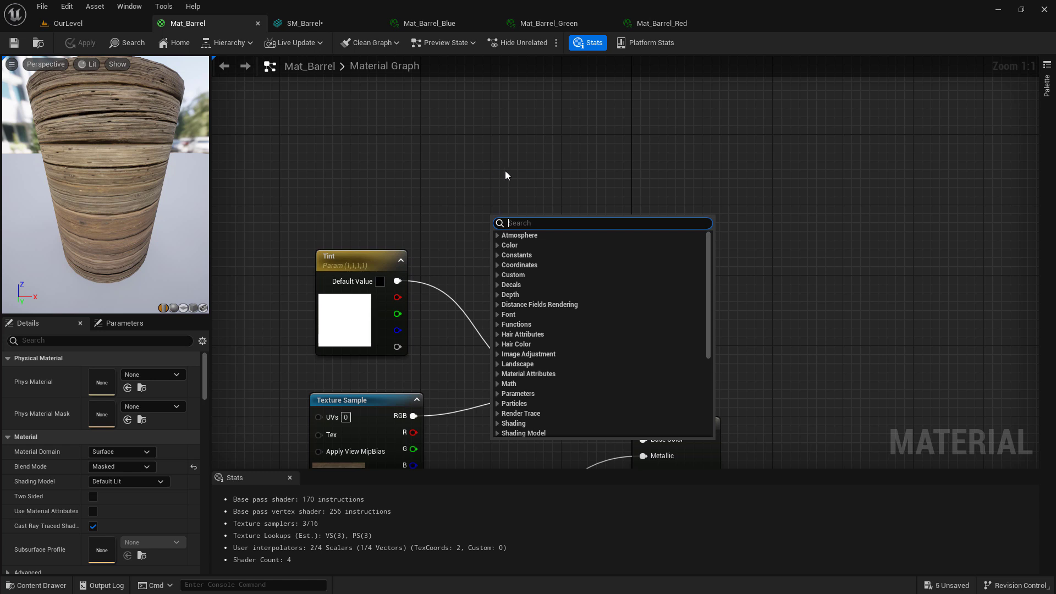